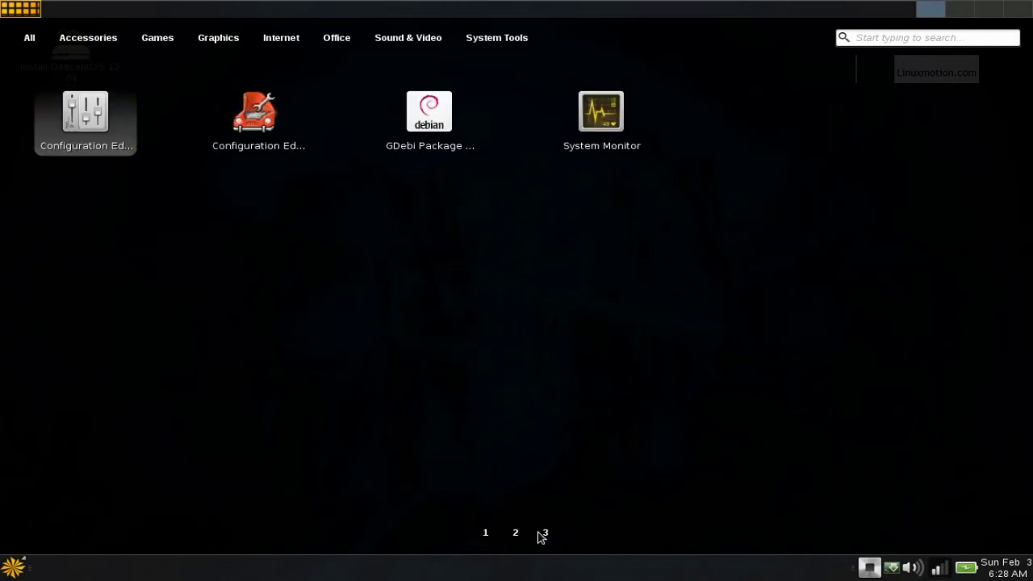
Browse the application launcher's pages and its categories from Accessories through System Tools, then close the launcher
{"action": "left_click", "coordinate": [485, 534]}
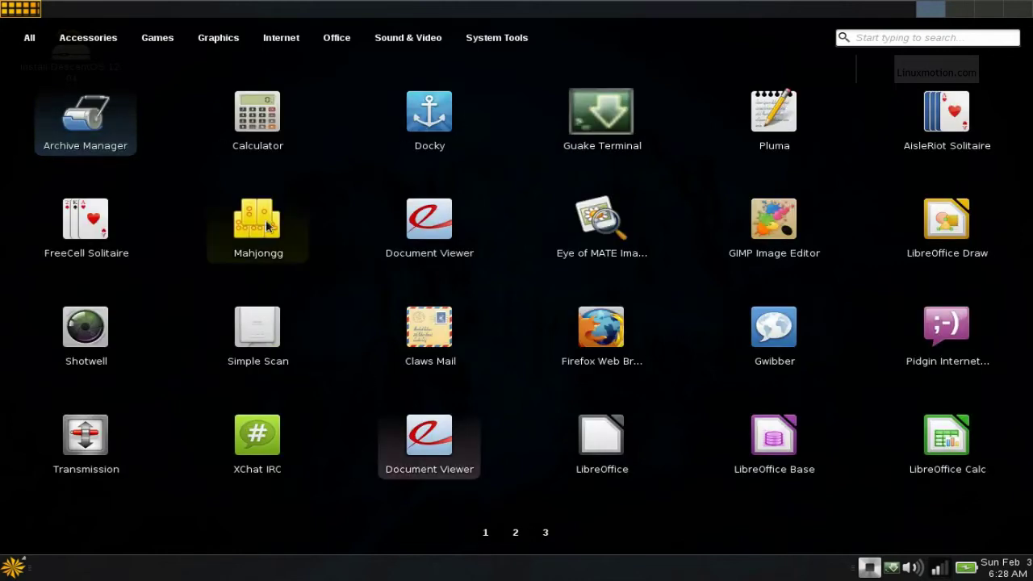
{"action": "left_click", "coordinate": [112, 44]}
{"action": "left_click", "coordinate": [161, 45]}
{"action": "left_click", "coordinate": [203, 44]}
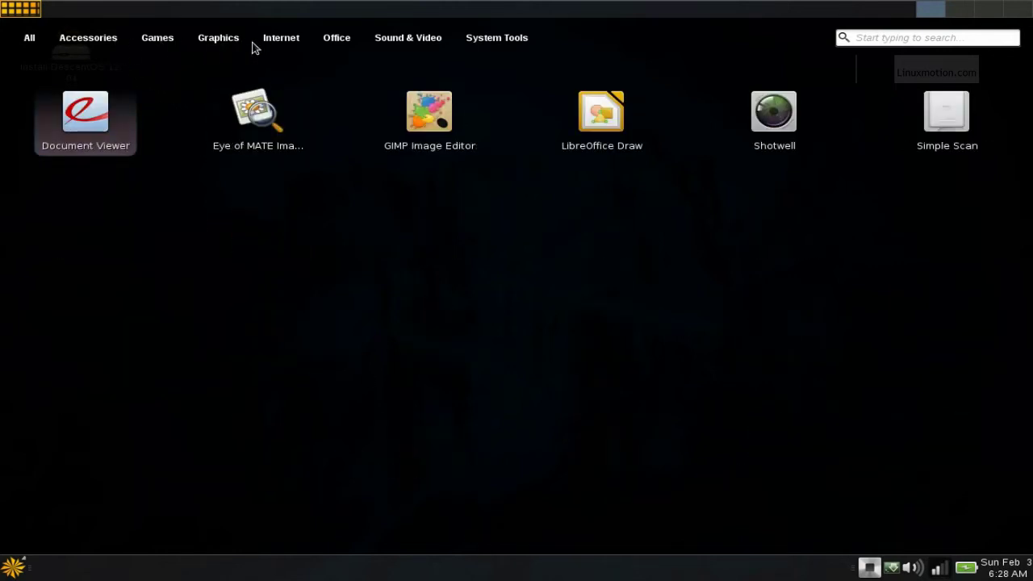
{"action": "left_click", "coordinate": [289, 43]}
{"action": "left_click", "coordinate": [353, 44]}
{"action": "left_click", "coordinate": [403, 46]}
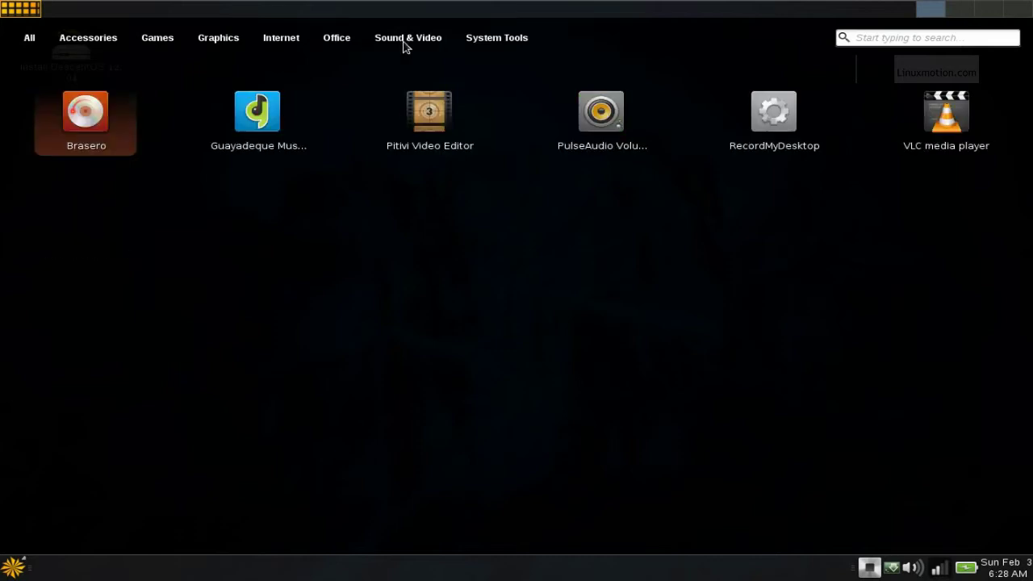
{"action": "left_click", "coordinate": [487, 46]}
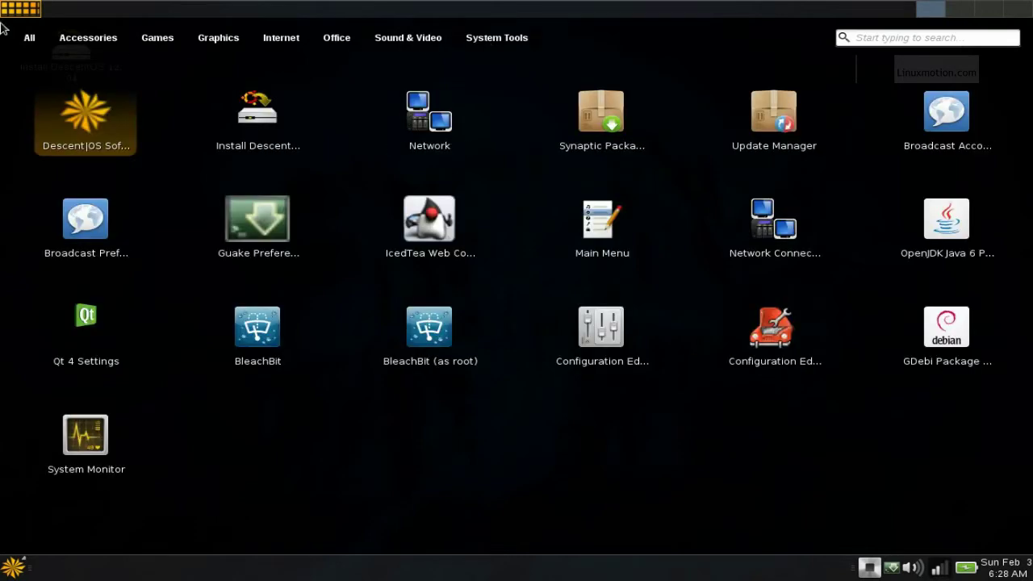
{"action": "left_click", "coordinate": [474, 468]}
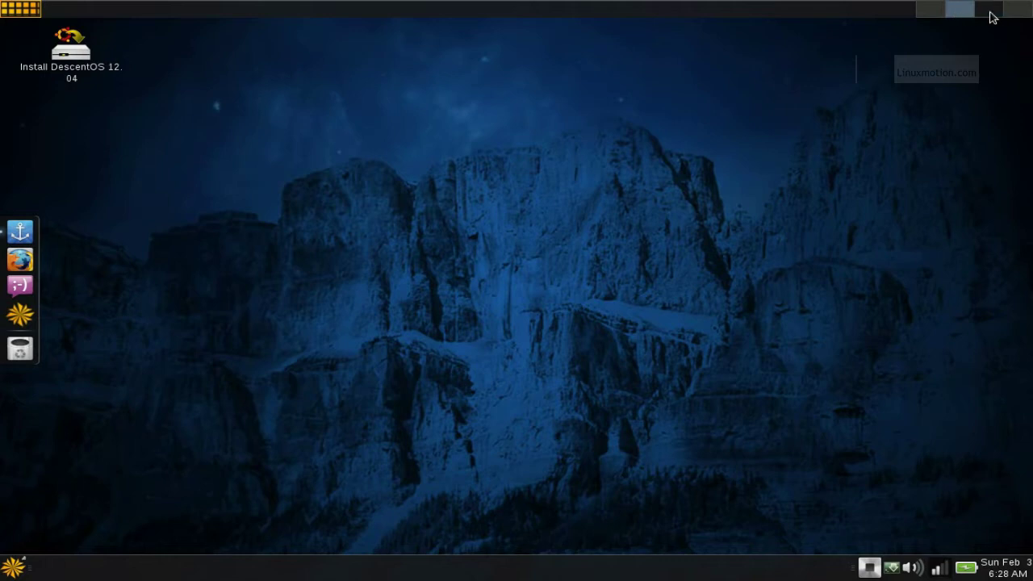
Return to the first workspace and view the clock's month calendar with Locations expanded, closing it when done
{"action": "left_click", "coordinate": [927, 10]}
{"action": "left_click", "coordinate": [999, 573]}
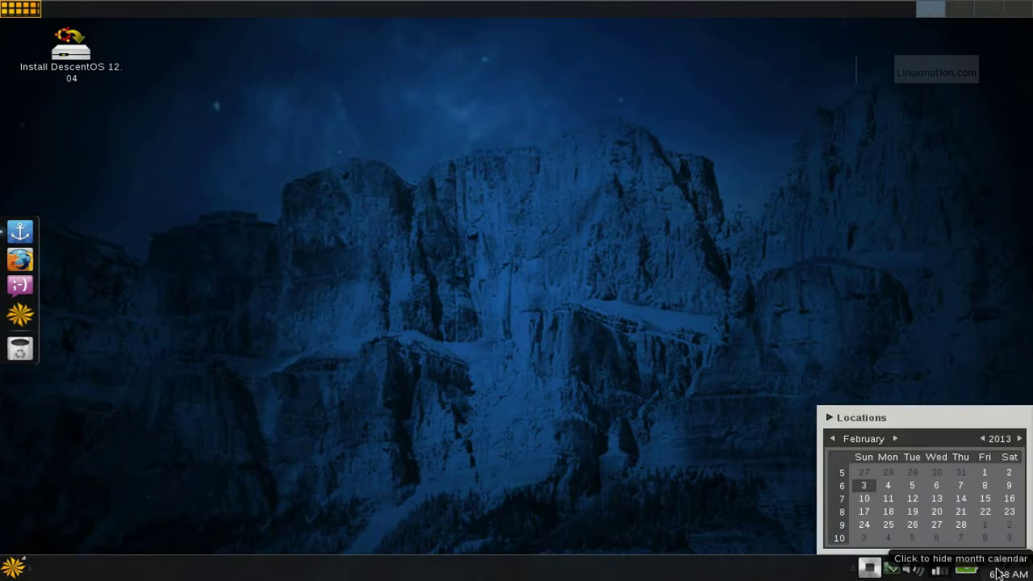
{"action": "left_click", "coordinate": [894, 420]}
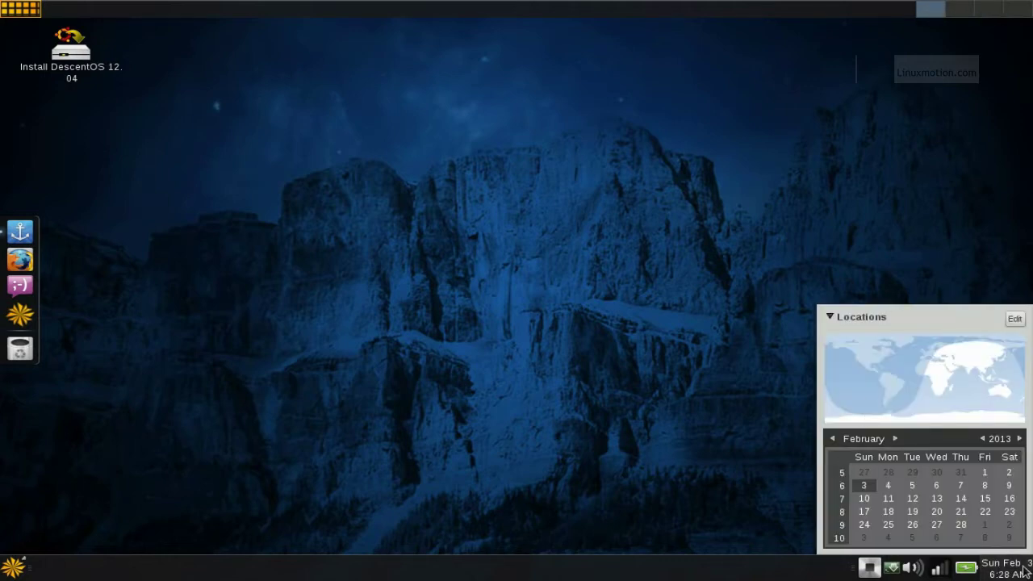
{"action": "left_click", "coordinate": [1025, 572]}
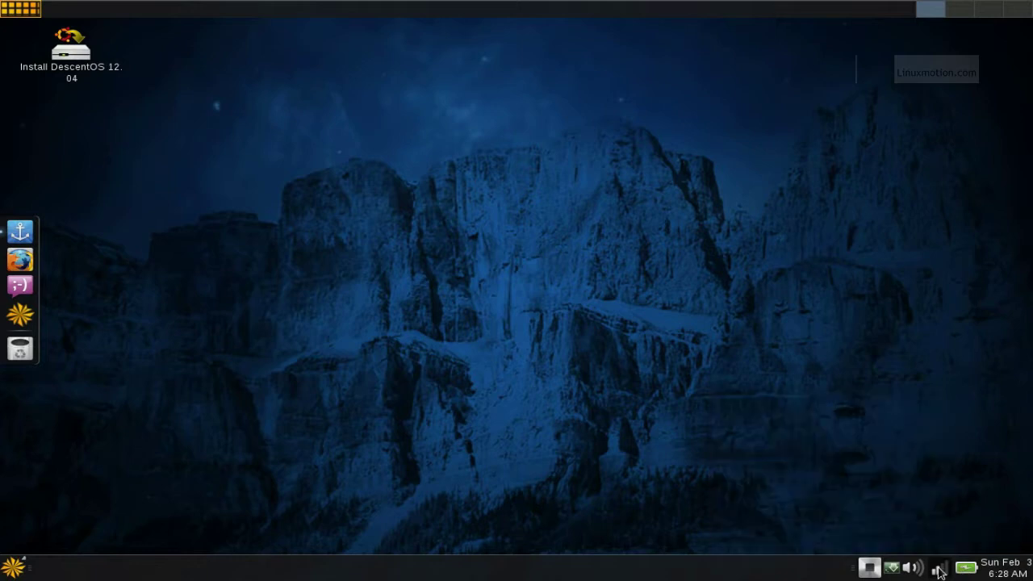
Run uname -a in the Guake drop-down terminal to view the kernel details, and hide the terminal again
{"action": "left_click", "coordinate": [890, 570]}
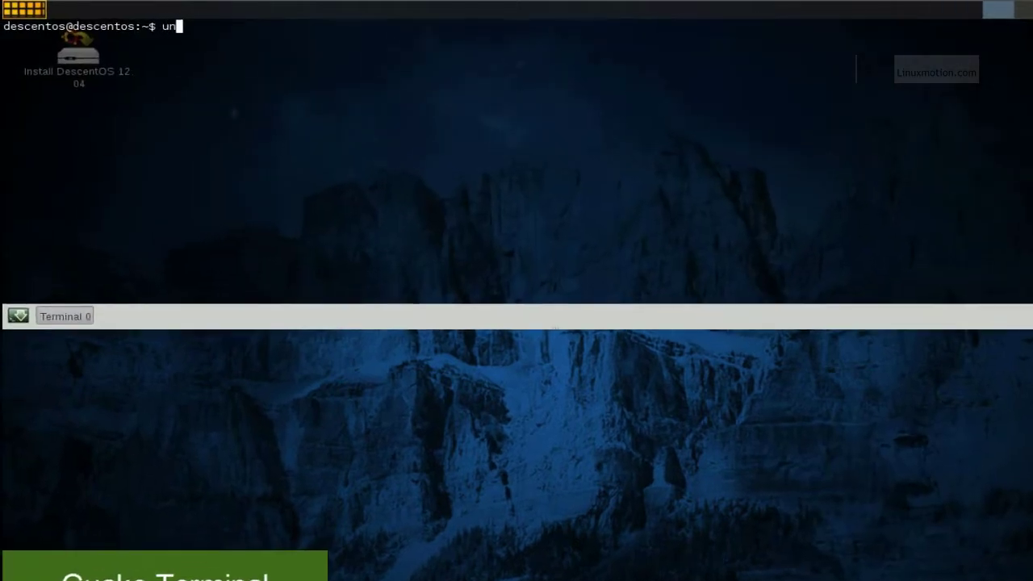
{"action": "type", "text": "ame -a"}
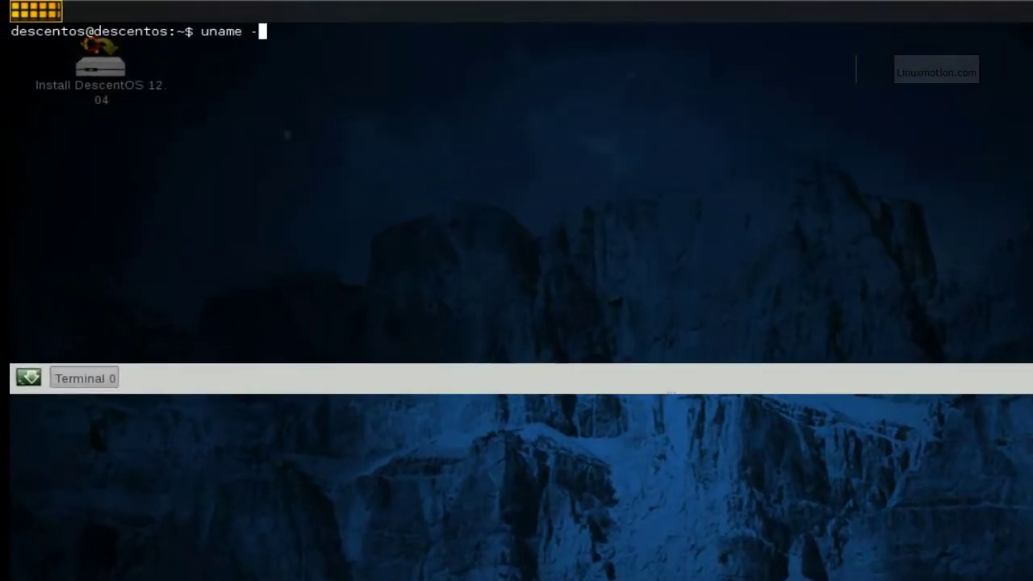
{"action": "key", "text": "Return"}
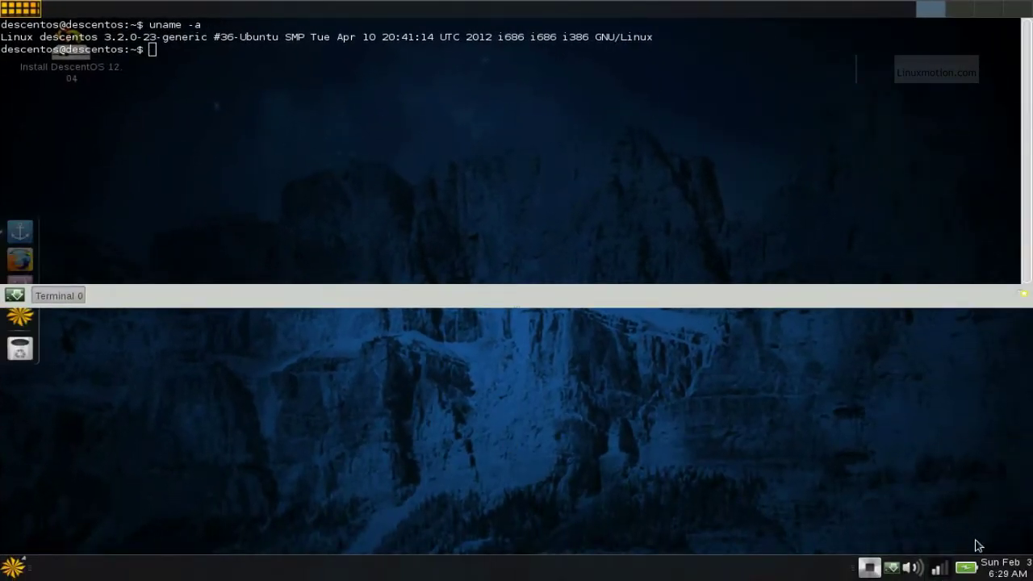
{"action": "left_click", "coordinate": [893, 569]}
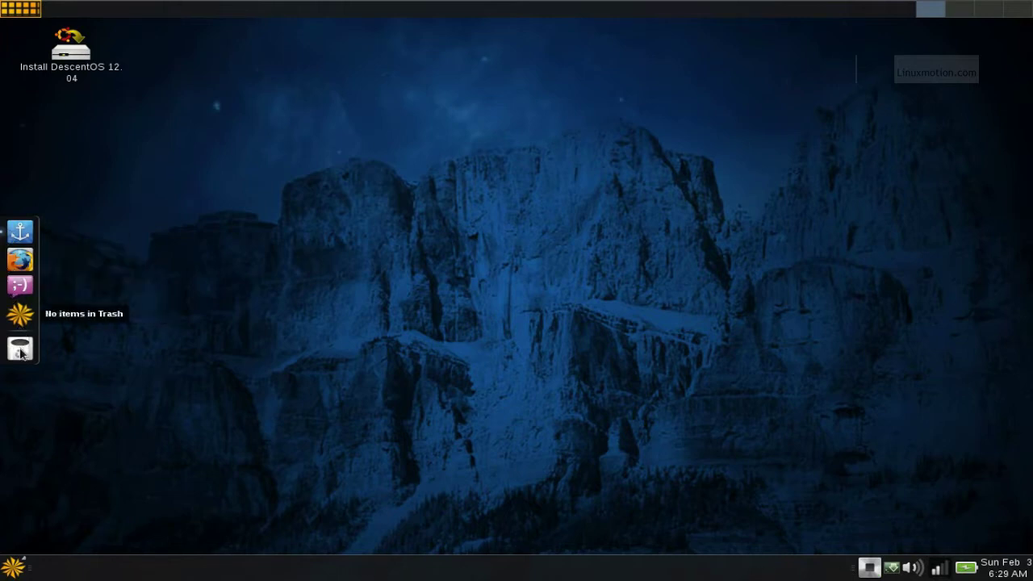
Launch Firefox, load google.com in place of the start page, and close the browser
{"action": "left_click", "coordinate": [21, 261]}
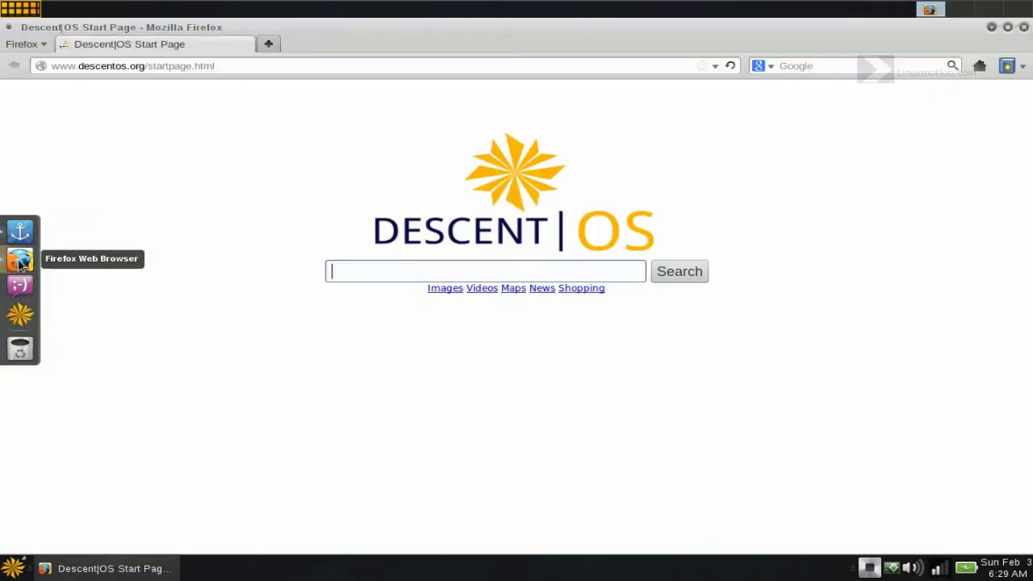
{"action": "left_click", "coordinate": [279, 65]}
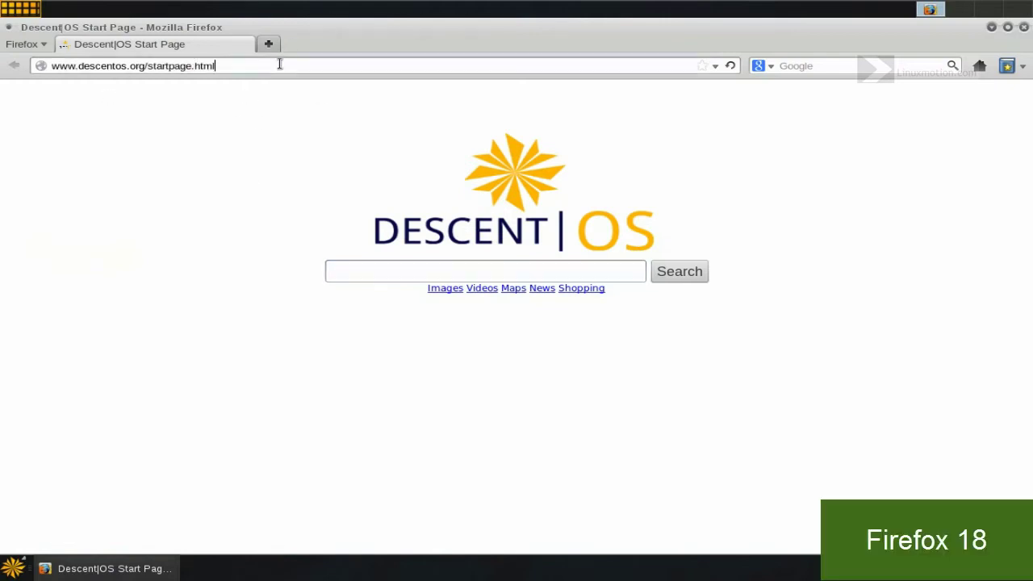
{"action": "type", "text": "google.com"}
{"action": "key", "text": "Return"}
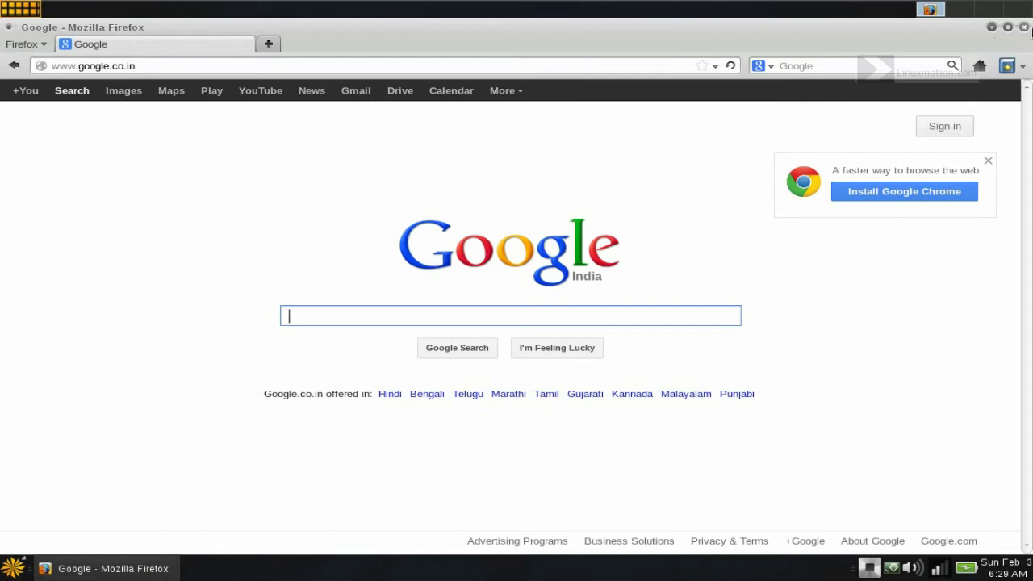
{"action": "left_click", "coordinate": [1024, 27]}
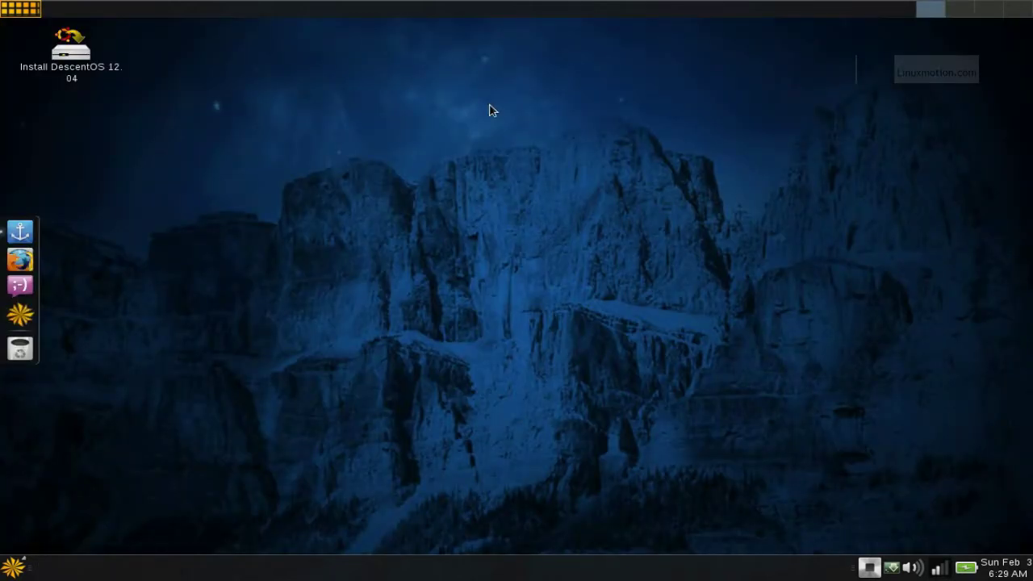
Launch Pidgin, move its Buddy List window to the opposite side of the desktop, and close it
{"action": "left_click", "coordinate": [25, 285]}
{"action": "left_click", "coordinate": [655, 386]}
{"action": "left_click", "coordinate": [20, 285]}
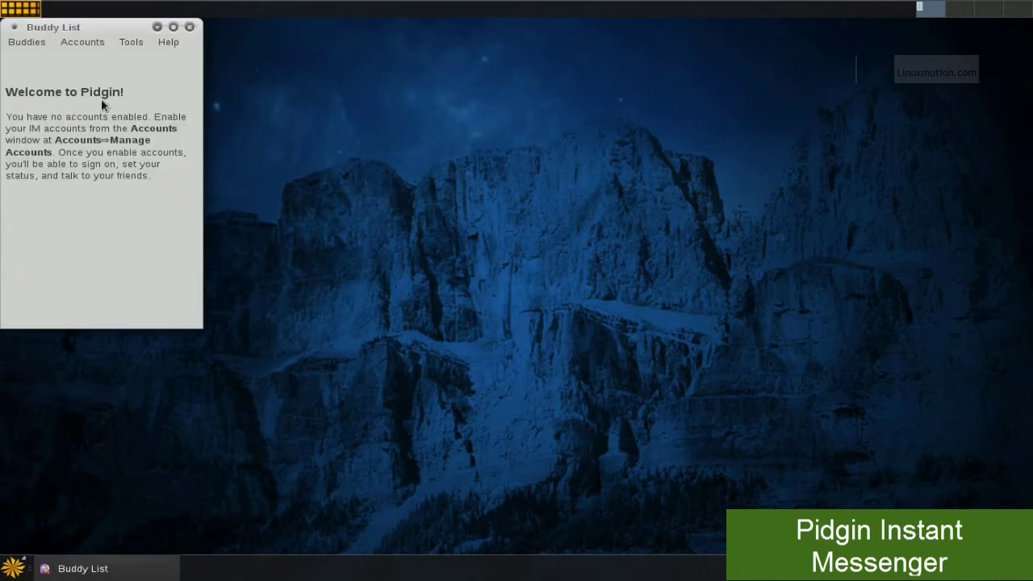
{"action": "left_click_drag", "start_coordinate": [221, 50], "coordinate": [733, 153]}
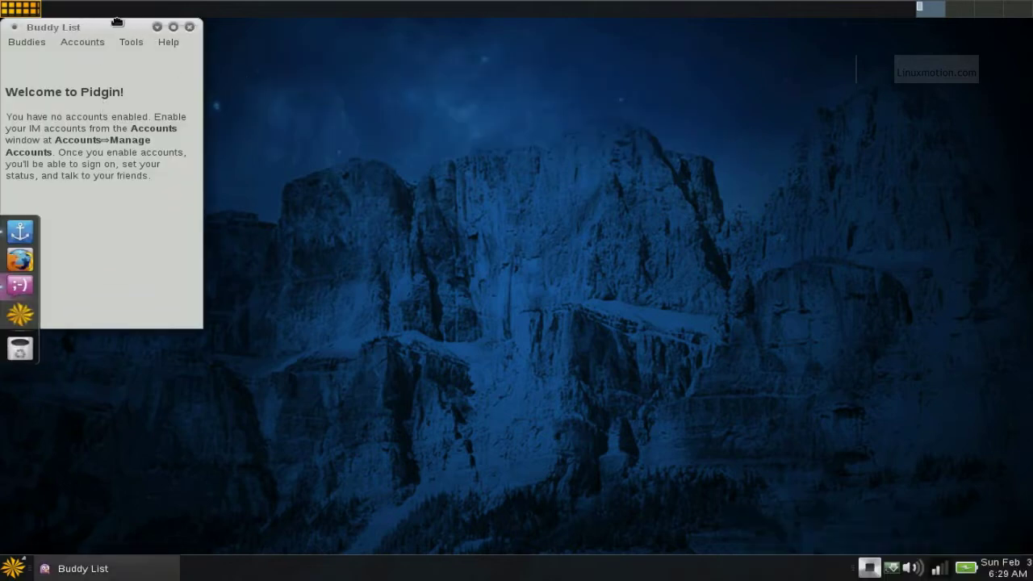
{"action": "left_click_drag", "start_coordinate": [117, 23], "coordinate": [979, 146]}
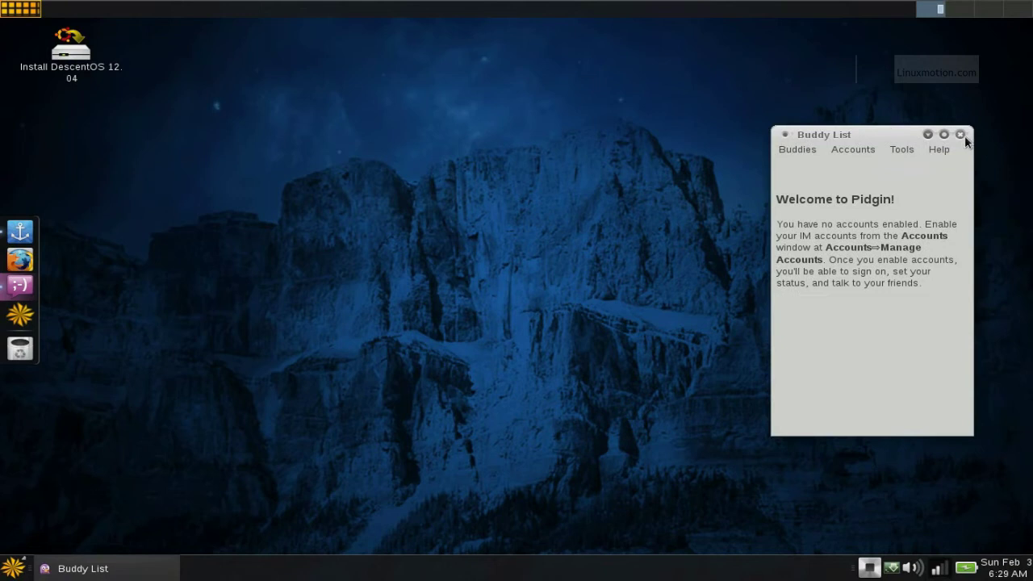
{"action": "left_click", "coordinate": [960, 135]}
Open the Descent|OS Software Center, search for vlc, and select the VLC media player package
{"action": "left_click", "coordinate": [22, 318]}
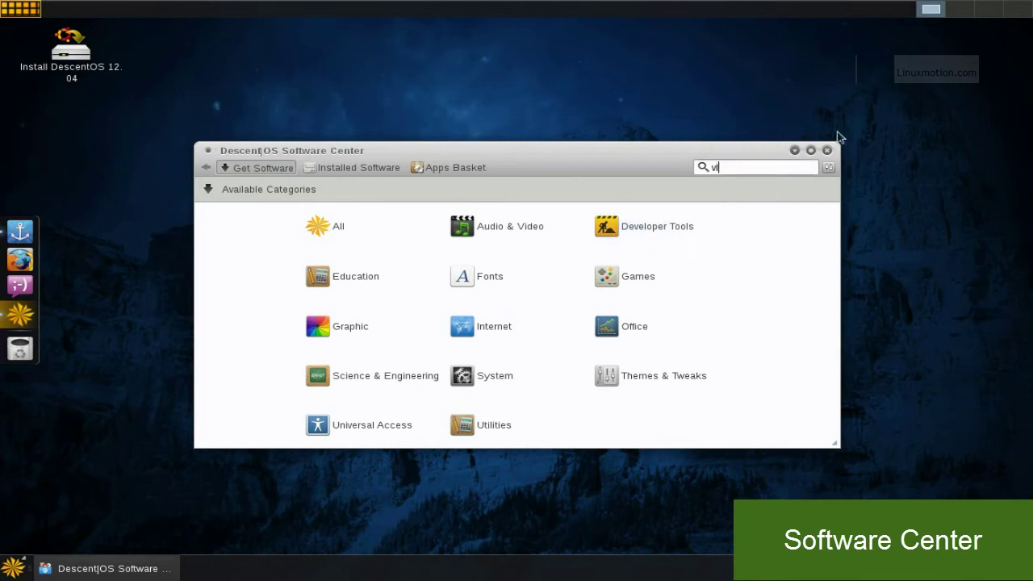
{"action": "type", "text": "vlc"}
{"action": "left_click", "coordinate": [359, 211]}
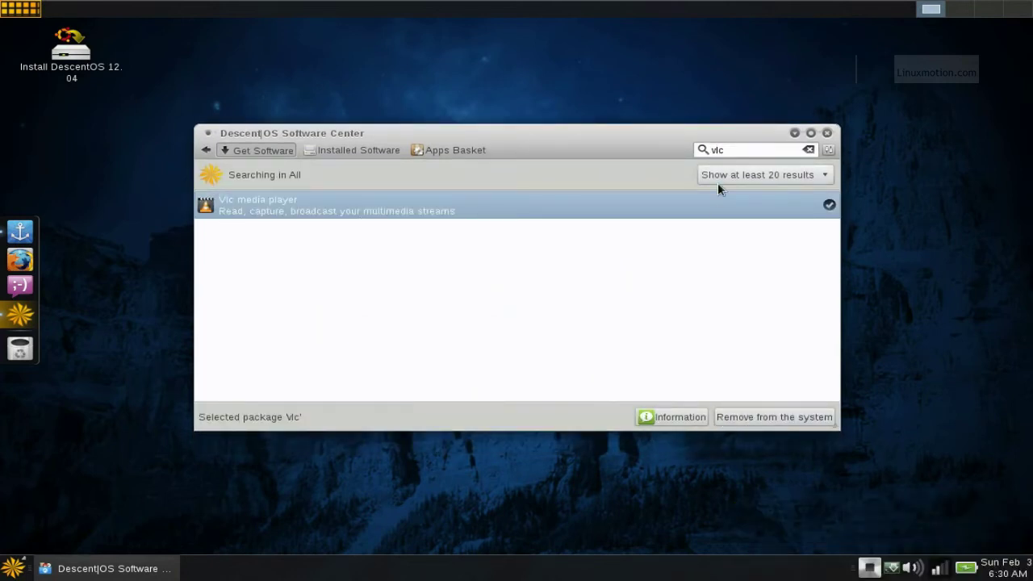
Search for totem, add the Movie player package to the Apps Basket, and view the basket's contents
{"action": "type", "text": "totem"}
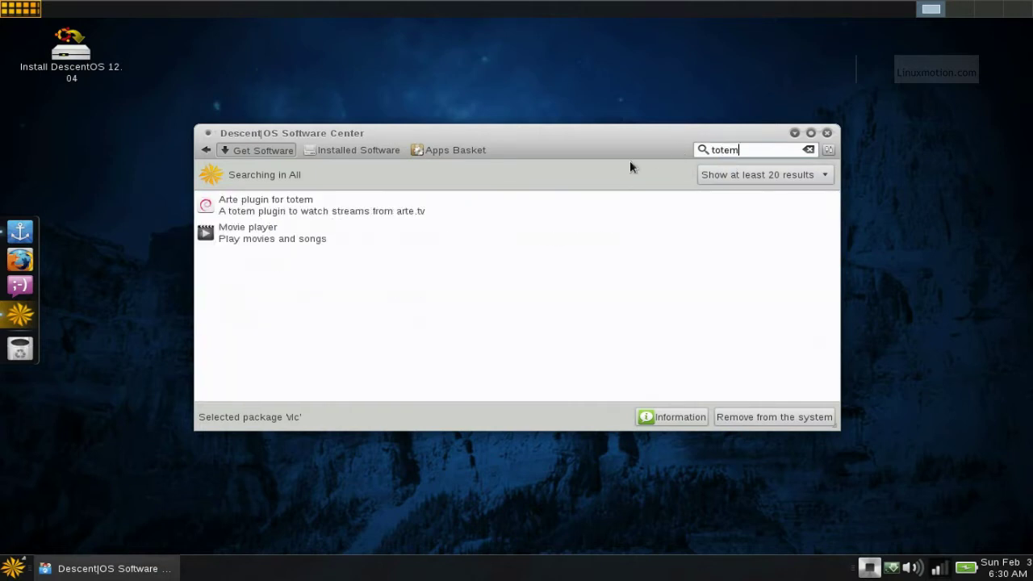
{"action": "left_click", "coordinate": [277, 238]}
{"action": "left_click", "coordinate": [775, 417]}
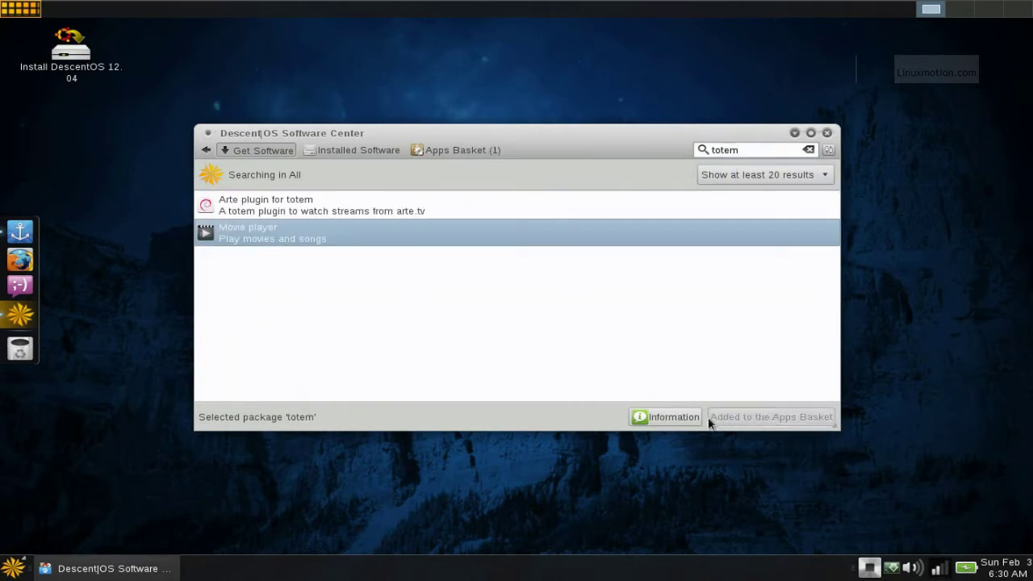
{"action": "left_click", "coordinate": [454, 153]}
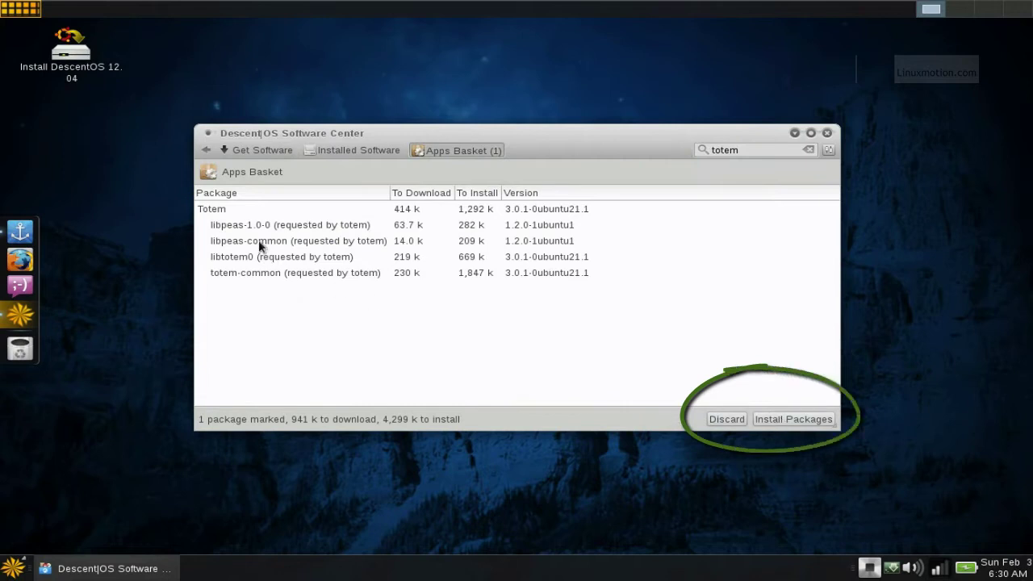
Close the Software Center and view the empty Trash folder's window, moving it slightly lower before closing it
{"action": "left_click", "coordinate": [826, 134]}
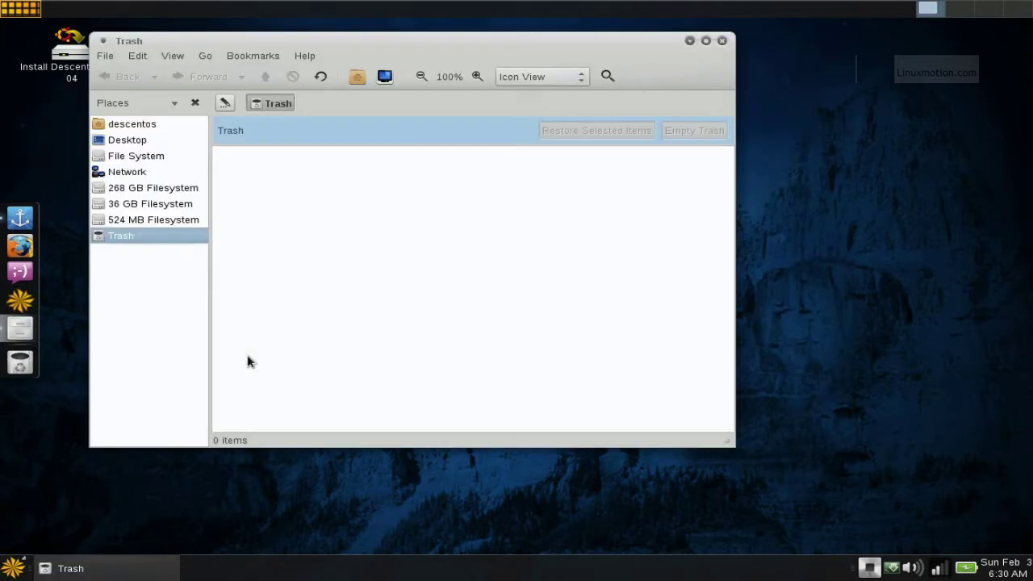
{"action": "left_click_drag", "start_coordinate": [241, 44], "coordinate": [253, 107]}
{"action": "left_click", "coordinate": [732, 103]}
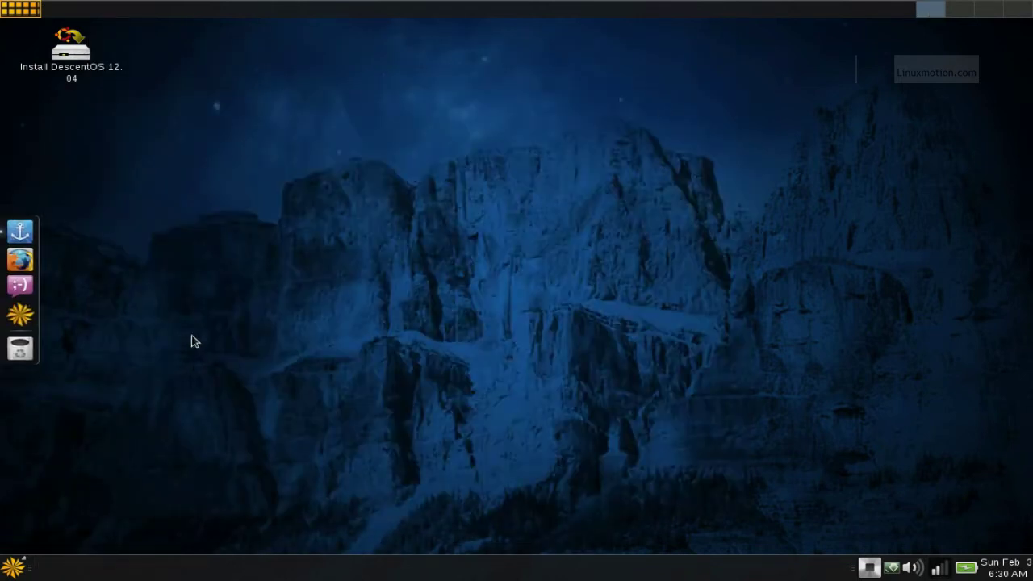
Launch the Terminal from the Accessories applications to view its window, and close it
{"action": "left_click", "coordinate": [12, 567]}
{"action": "mouse_move", "coordinate": [91, 300]}
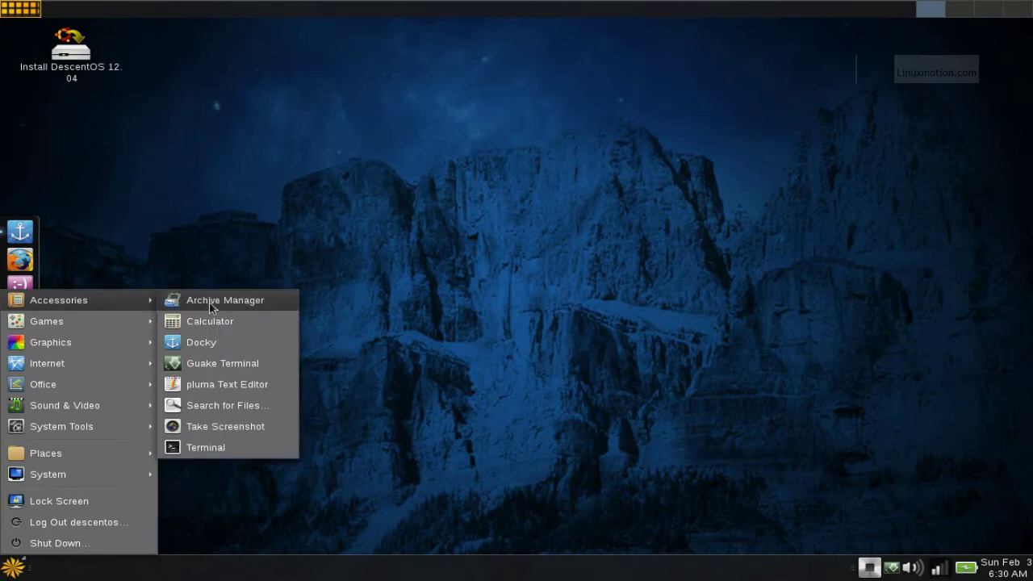
{"action": "left_click", "coordinate": [253, 452]}
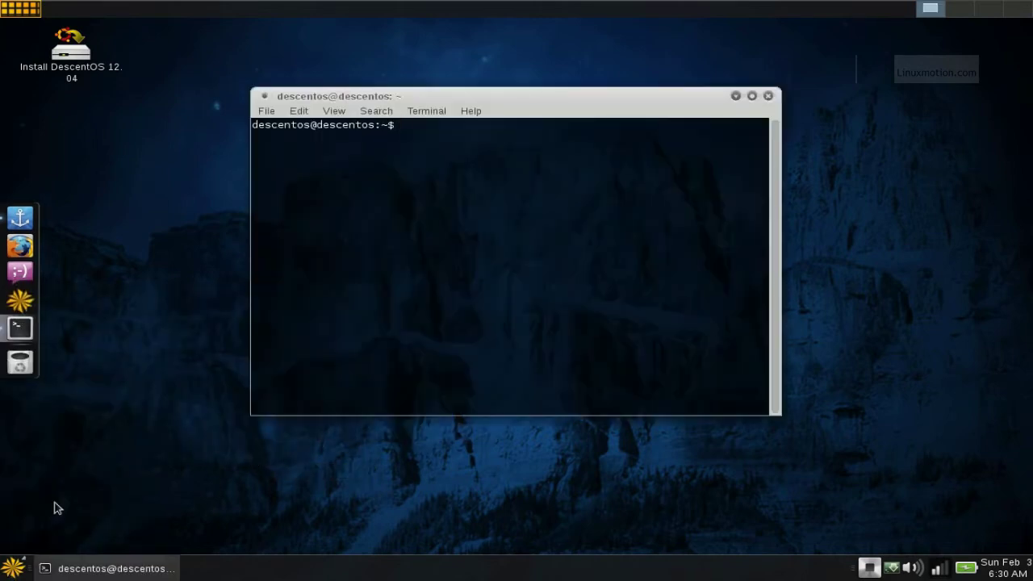
{"action": "left_click", "coordinate": [770, 98]}
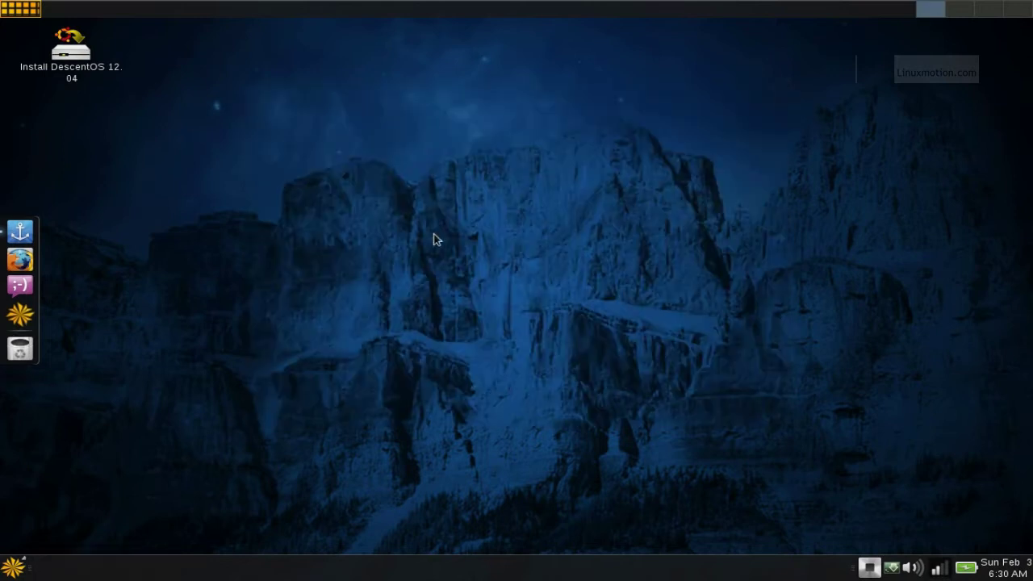
Look through the Games applications and launch the GIMP Image Editor from the Graphics category
{"action": "left_click", "coordinate": [12, 567]}
{"action": "mouse_move", "coordinate": [91, 305]}
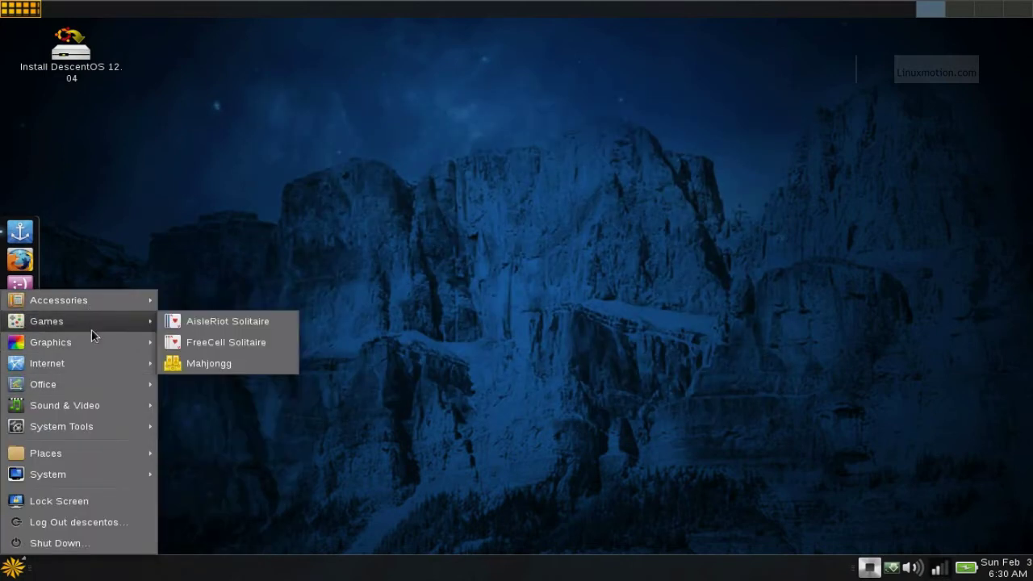
{"action": "mouse_move", "coordinate": [127, 339]}
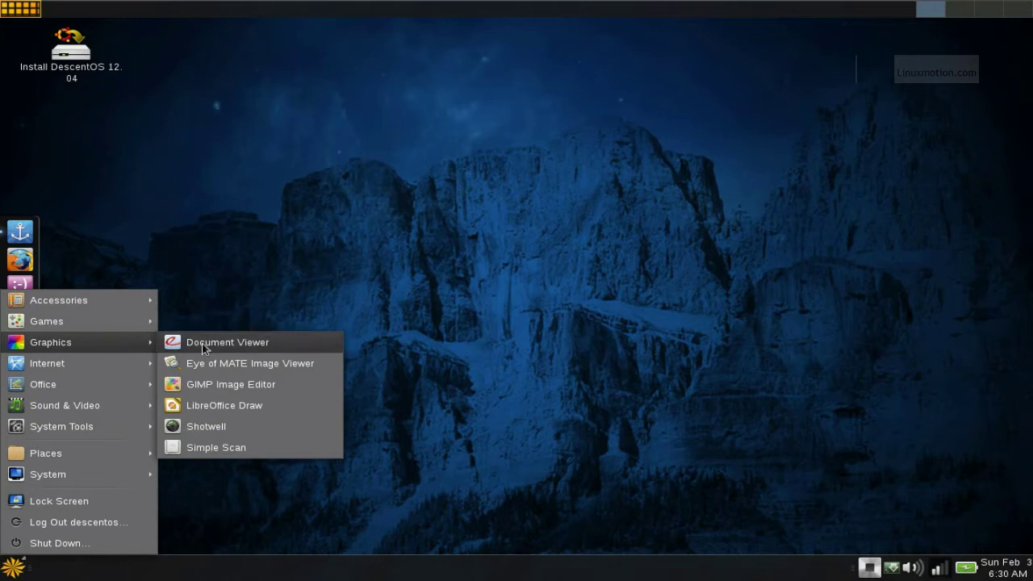
{"action": "left_click", "coordinate": [227, 385]}
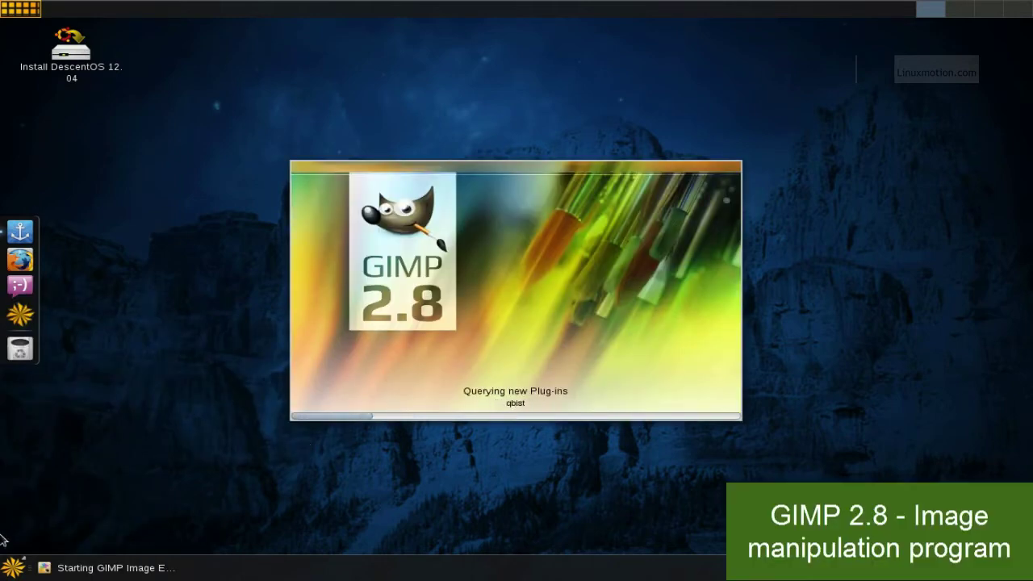
Review the Graphics and Internet application lists while GIMP loads, and return to its main window
{"action": "left_click", "coordinate": [12, 567]}
{"action": "mouse_move", "coordinate": [87, 347]}
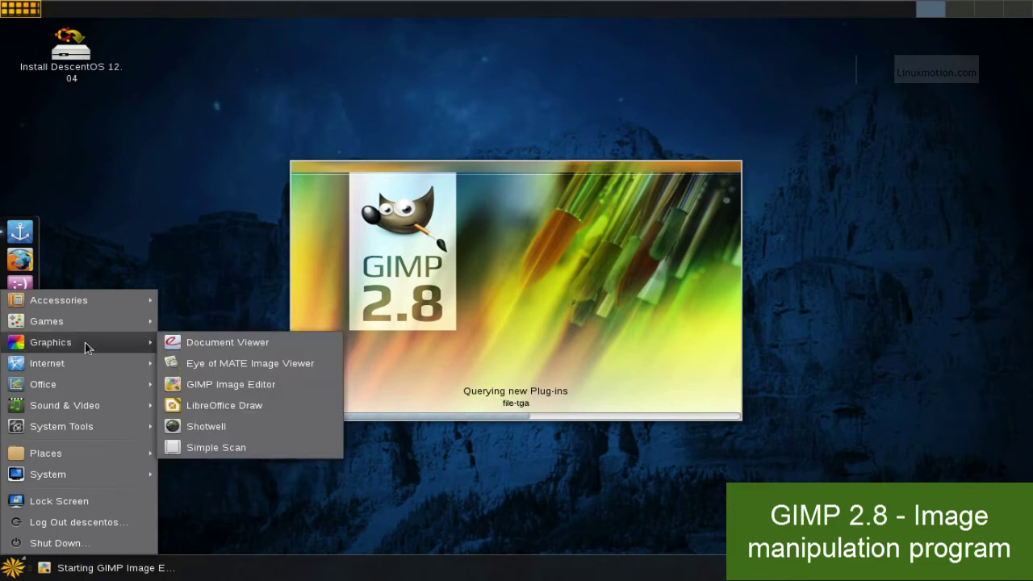
{"action": "mouse_move", "coordinate": [90, 367]}
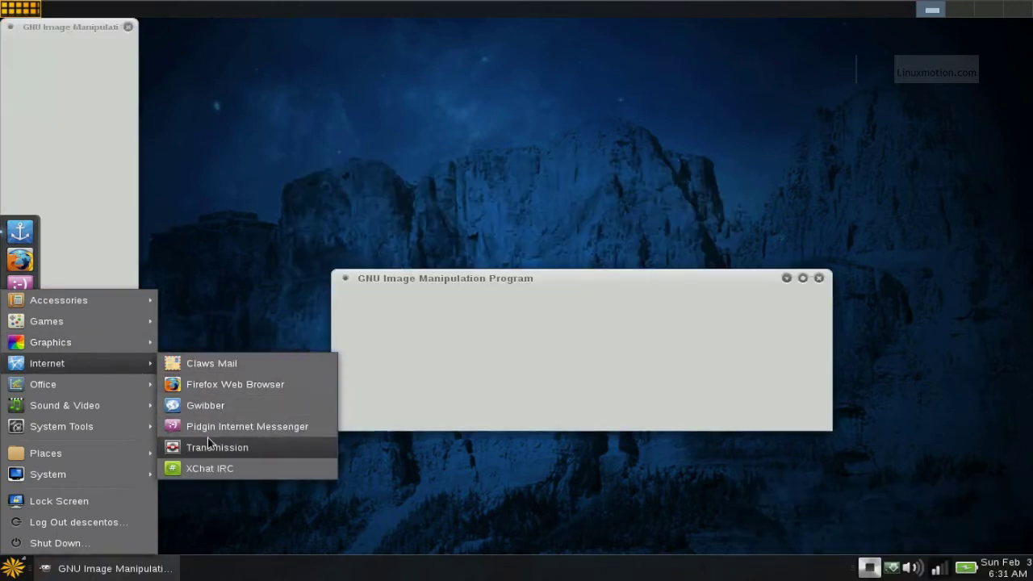
{"action": "left_click", "coordinate": [530, 278]}
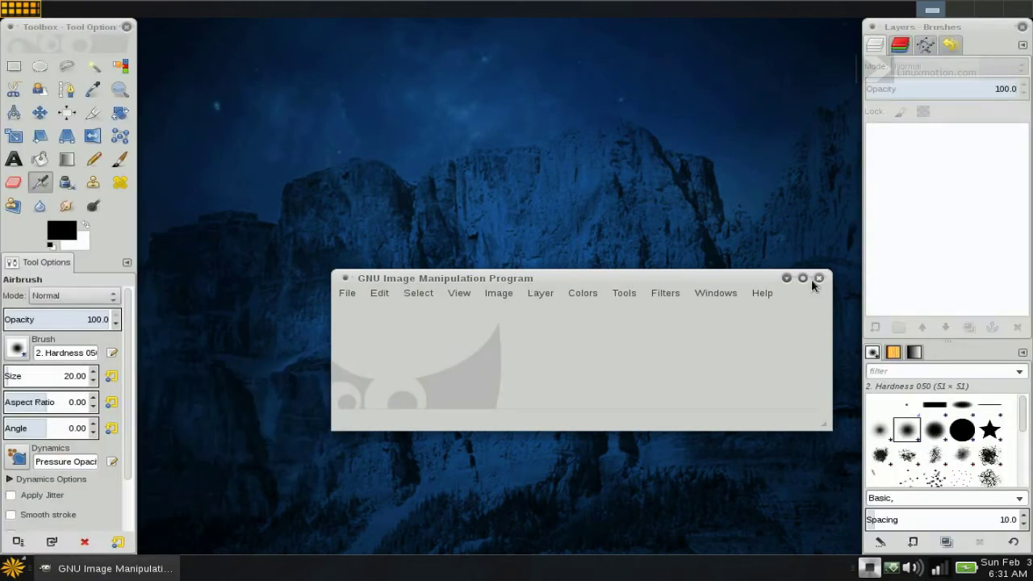
Switch GIMP to single-window mode to view the combined layout, and close the program
{"action": "left_click", "coordinate": [704, 293]}
{"action": "left_click", "coordinate": [738, 402]}
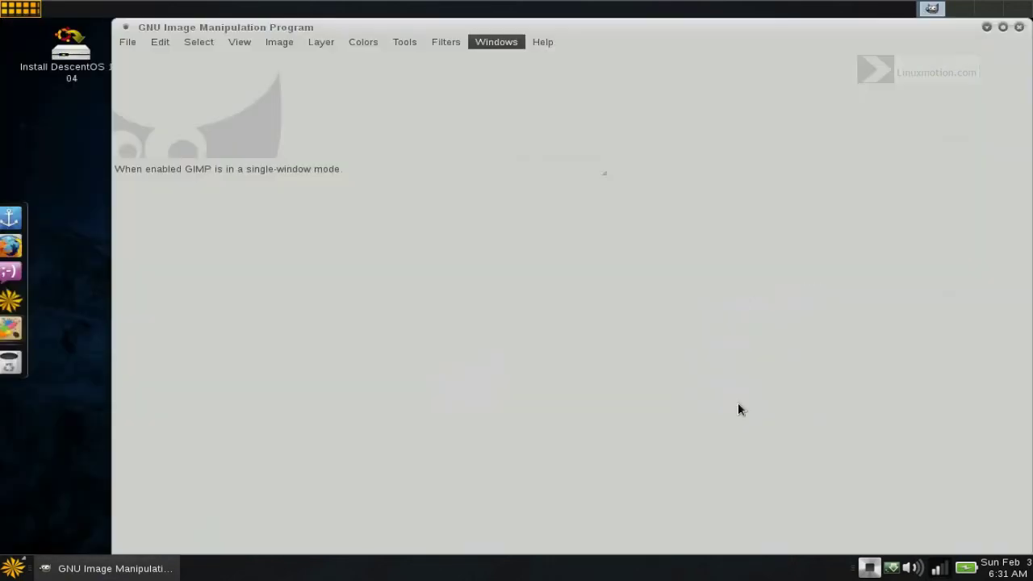
{"action": "left_click_drag", "start_coordinate": [561, 27], "coordinate": [478, 25]}
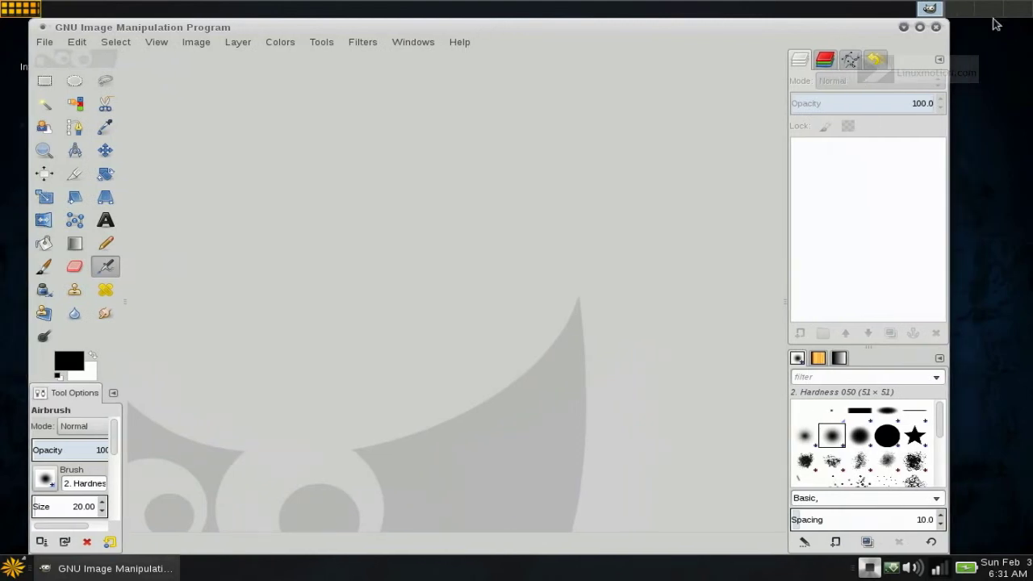
{"action": "left_click", "coordinate": [936, 27]}
Launch Gwibber from the Internet applications and move its window towards the middle of the desktop
{"action": "left_click", "coordinate": [12, 567]}
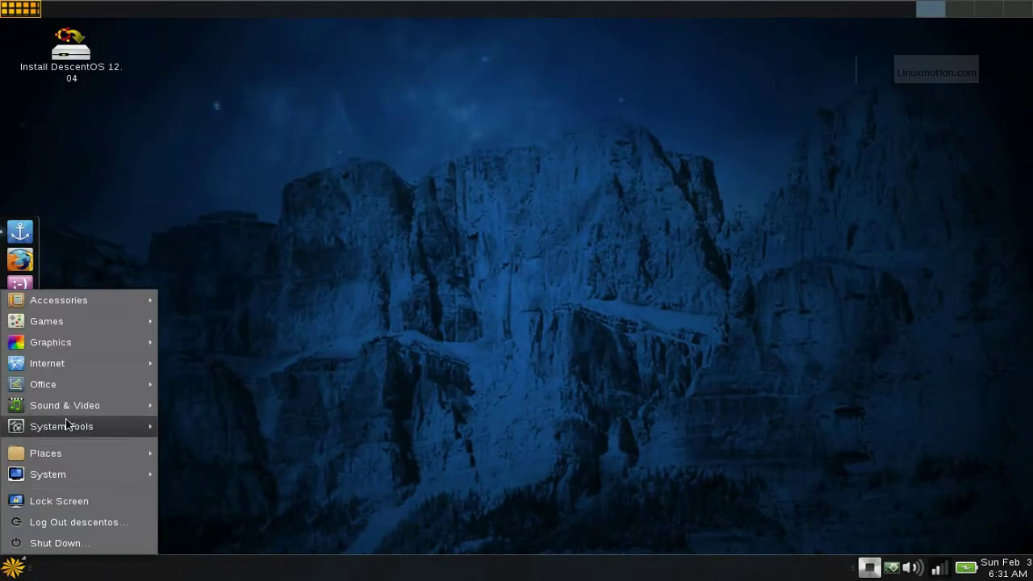
{"action": "mouse_move", "coordinate": [56, 369]}
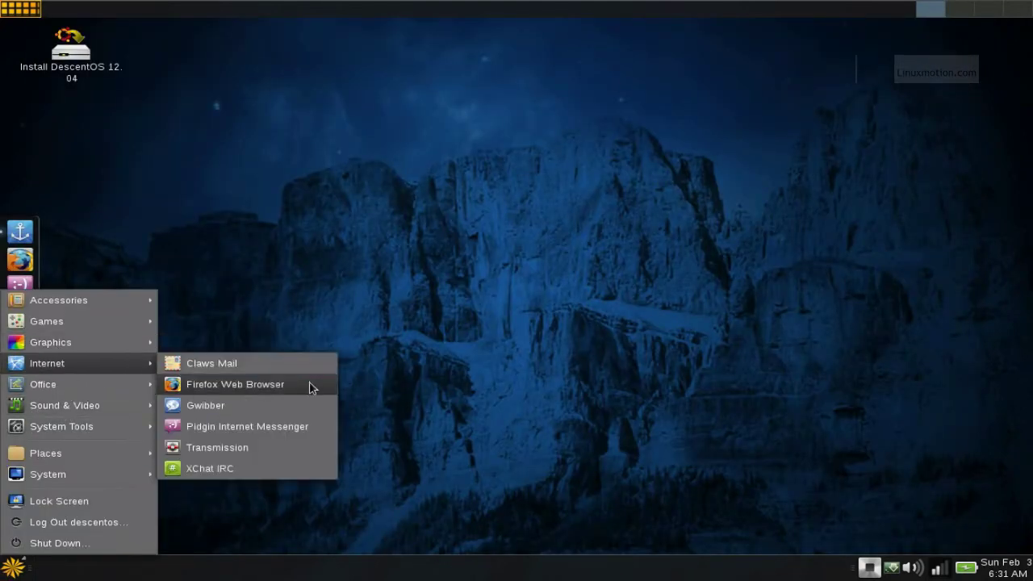
{"action": "left_click", "coordinate": [312, 383]}
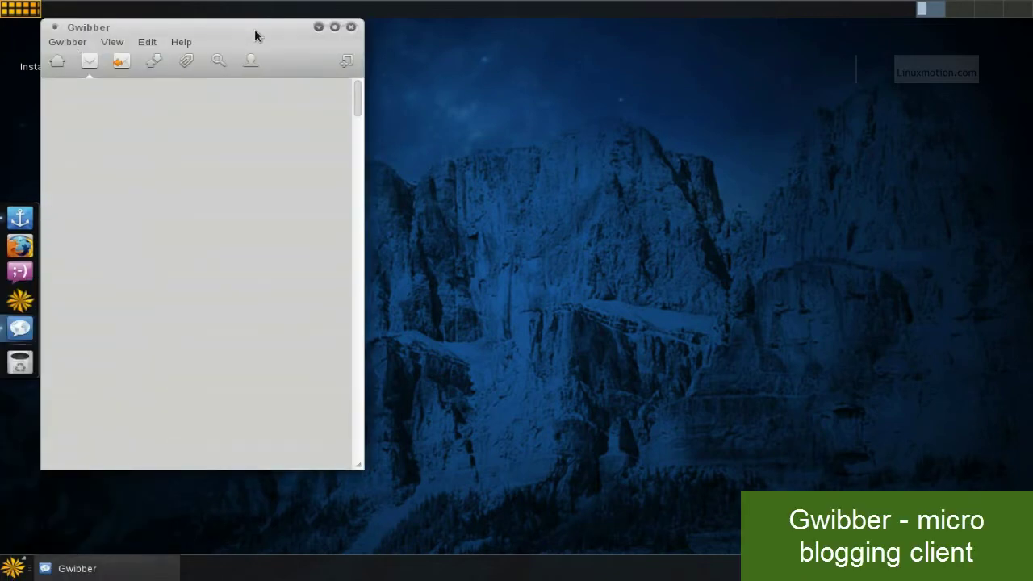
{"action": "left_click_drag", "start_coordinate": [254, 32], "coordinate": [671, 60]}
Launch LibreOffice from the Office applications and close the Gwibber window while it loads
{"action": "left_click", "coordinate": [16, 567]}
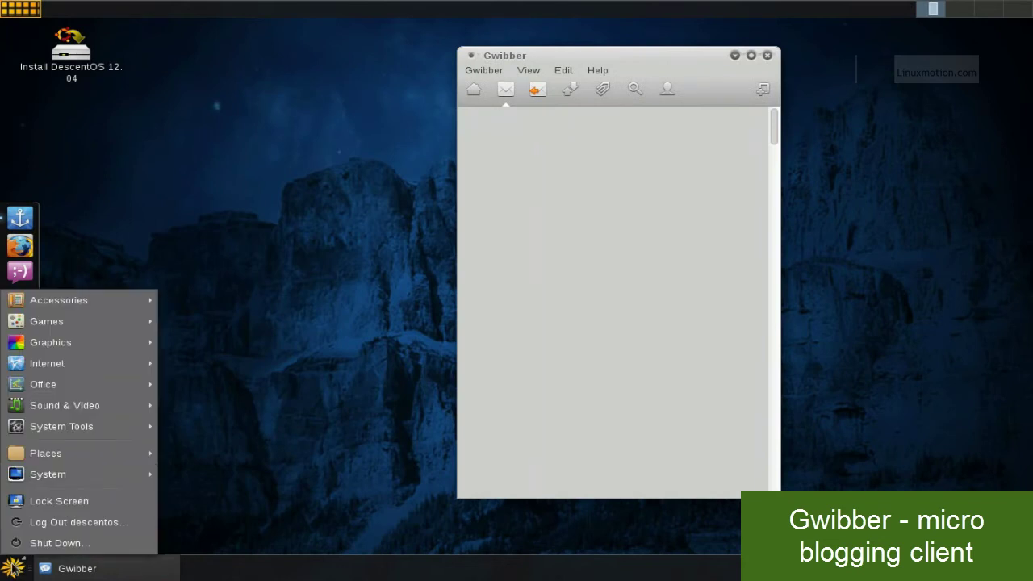
{"action": "mouse_move", "coordinate": [39, 386]}
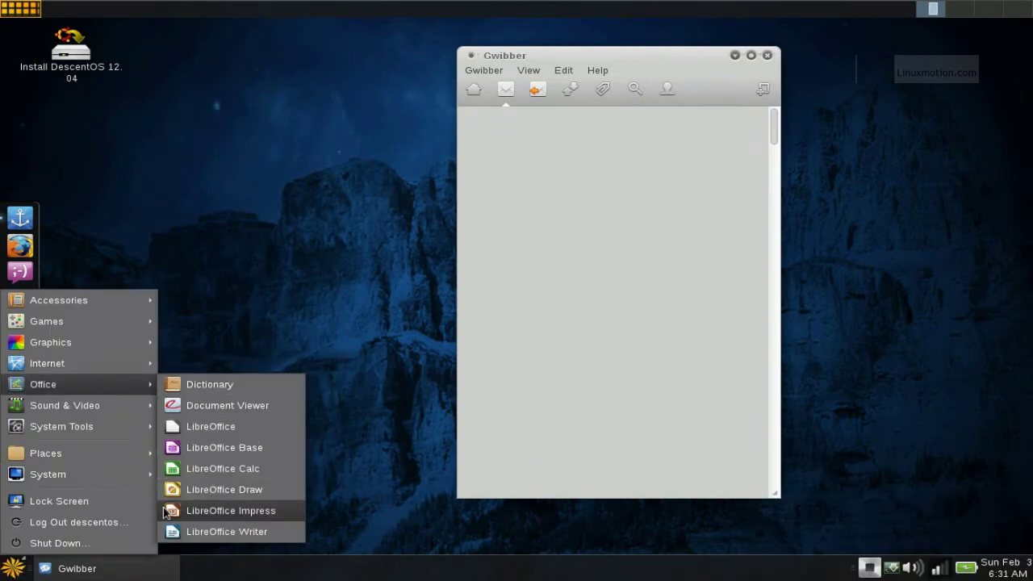
{"action": "left_click", "coordinate": [192, 428]}
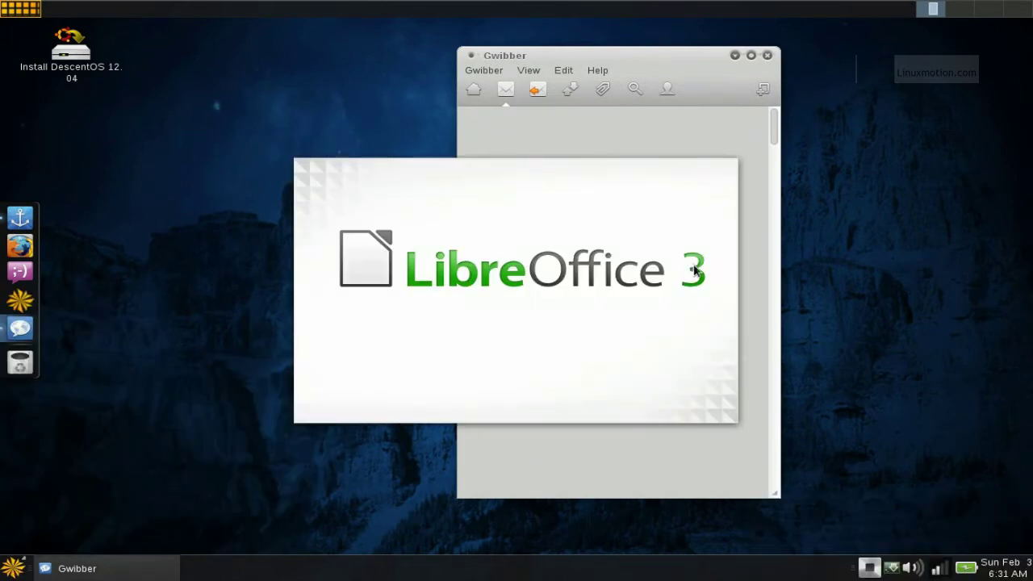
{"action": "left_click", "coordinate": [766, 55]}
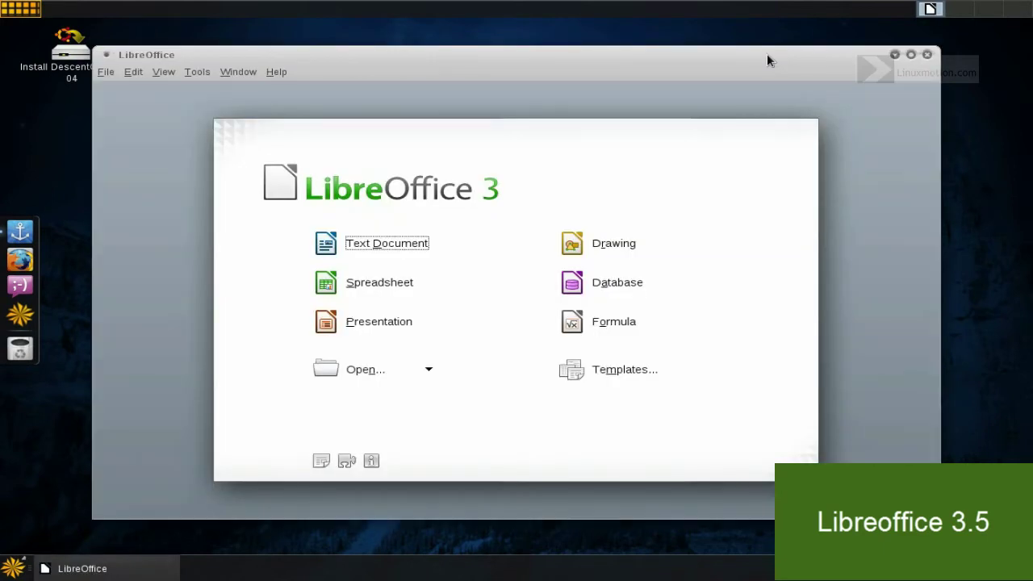
View the LibreOffice version information in its About dialog, and close LibreOffice
{"action": "left_click", "coordinate": [276, 72]}
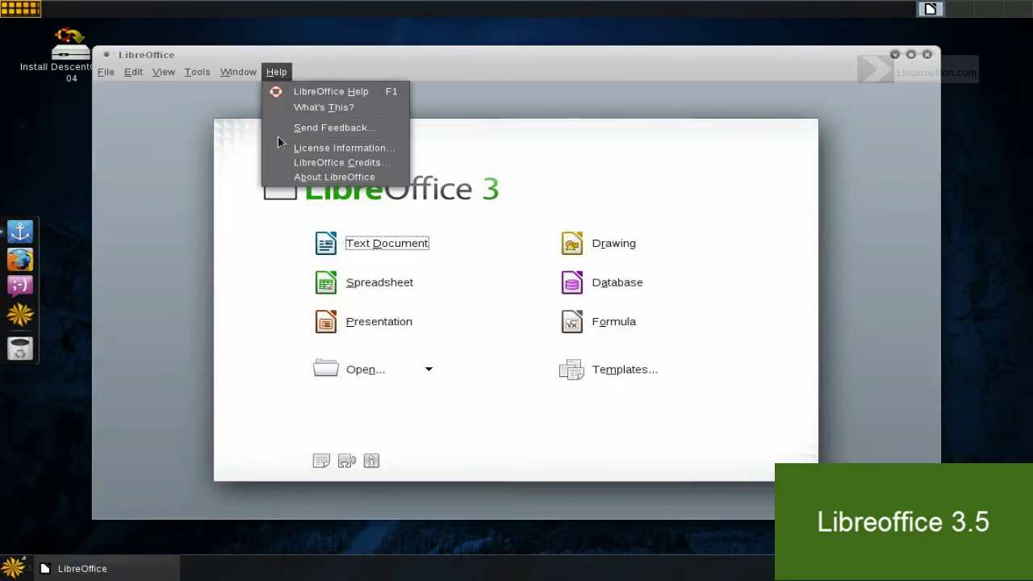
{"action": "left_click", "coordinate": [281, 173]}
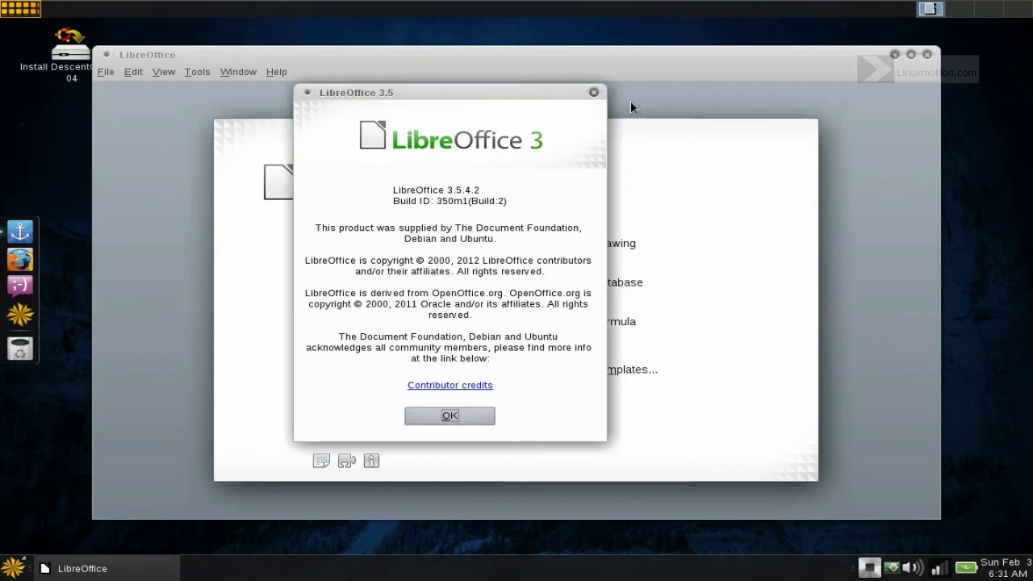
{"action": "left_click", "coordinate": [593, 92]}
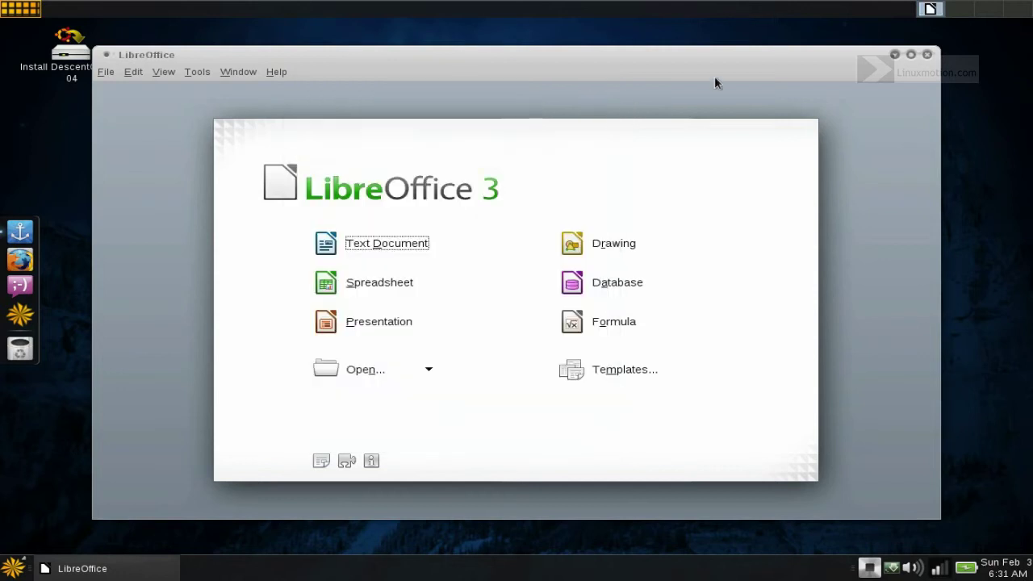
{"action": "left_click", "coordinate": [928, 55]}
Launch the Guayadeque Music Player from the Sound & Video applications to view its window and source options, and quit it
{"action": "left_click", "coordinate": [14, 569]}
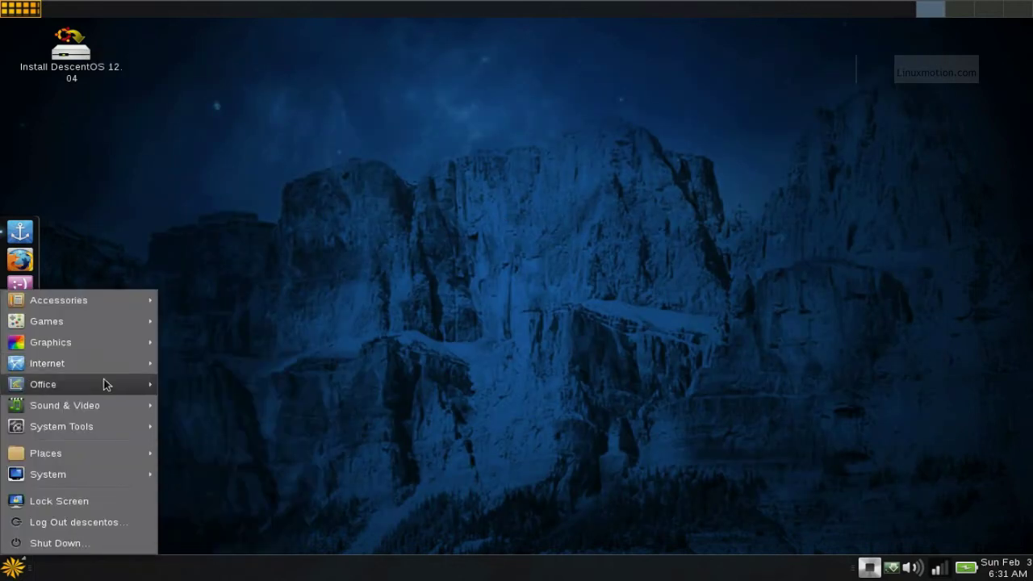
{"action": "mouse_move", "coordinate": [109, 404]}
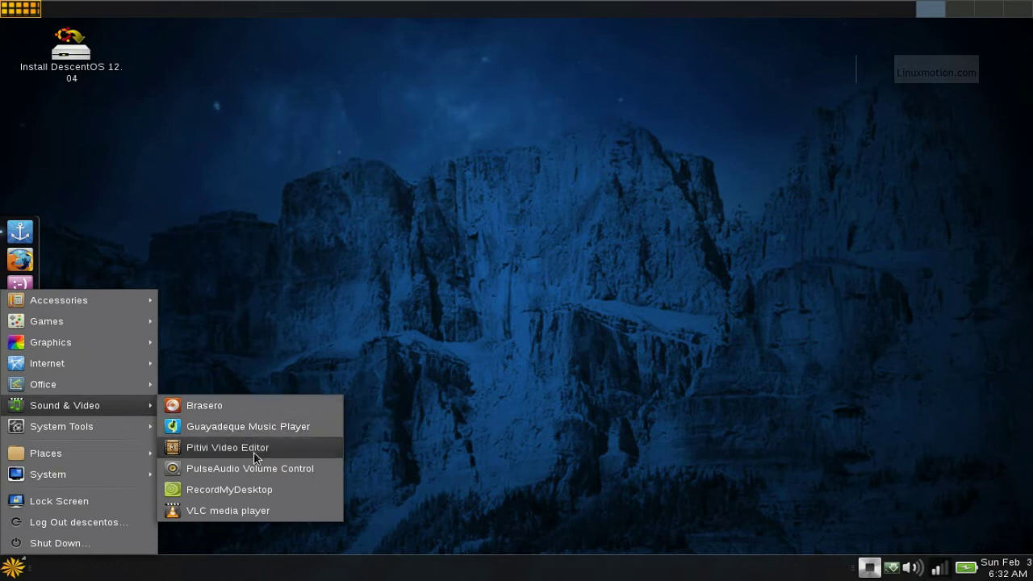
{"action": "left_click", "coordinate": [266, 428]}
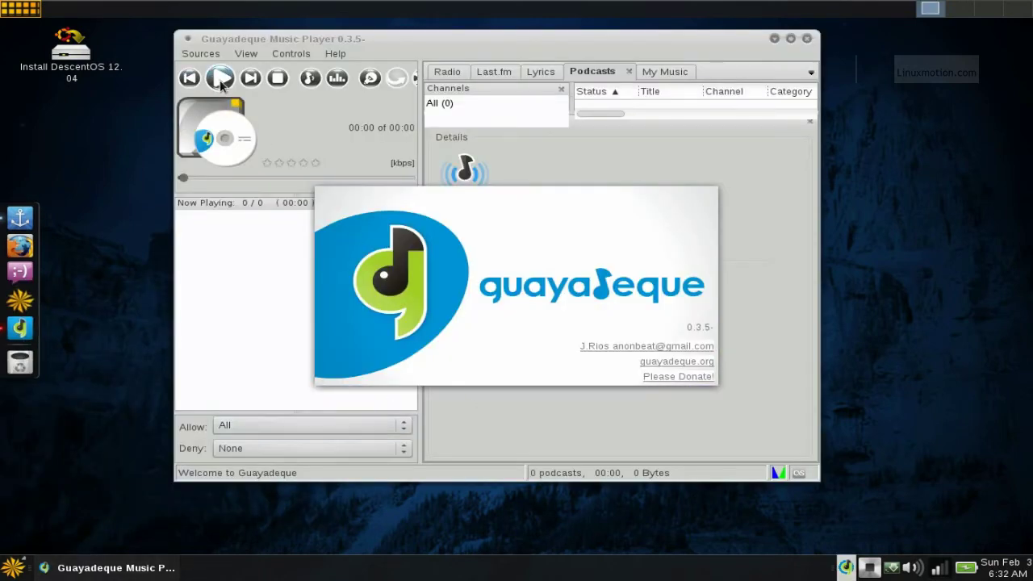
{"action": "left_click", "coordinate": [193, 54]}
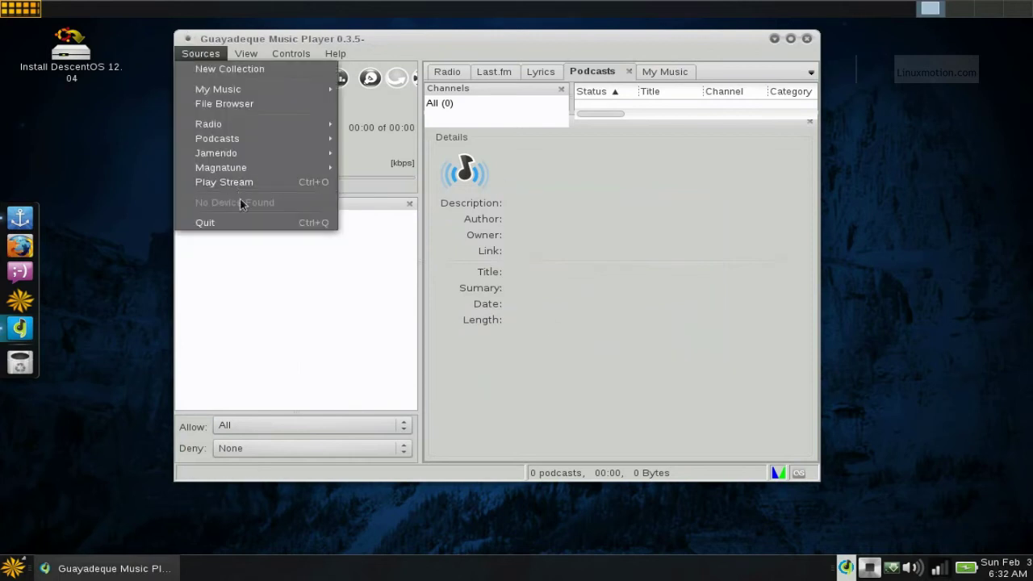
{"action": "left_click", "coordinate": [252, 230]}
{"action": "left_click", "coordinate": [622, 324]}
Launch the Pitivi Video Editor from the Sound & Video applications and dismiss its Welcome dialog
{"action": "left_click", "coordinate": [13, 567]}
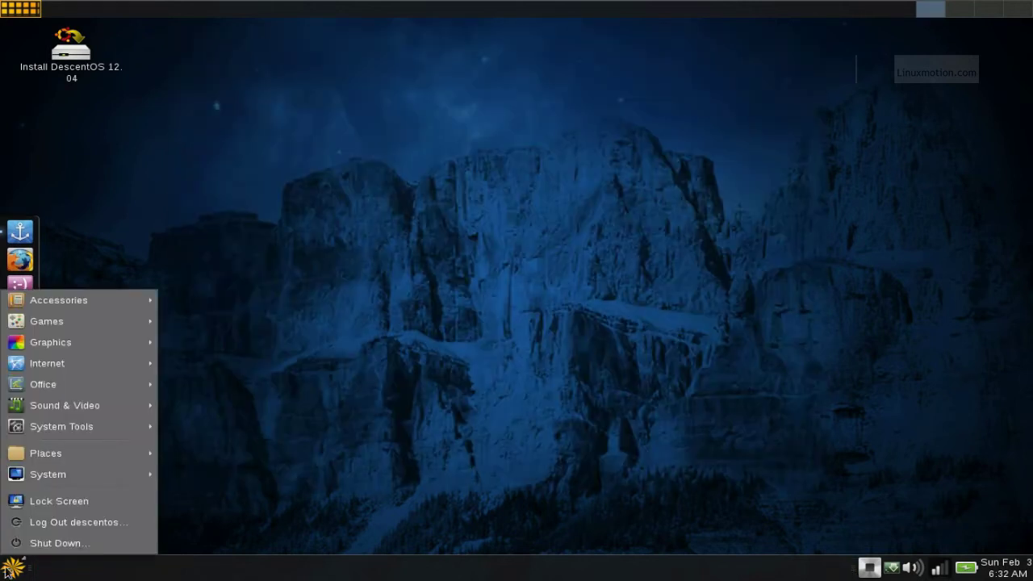
{"action": "mouse_move", "coordinate": [58, 362]}
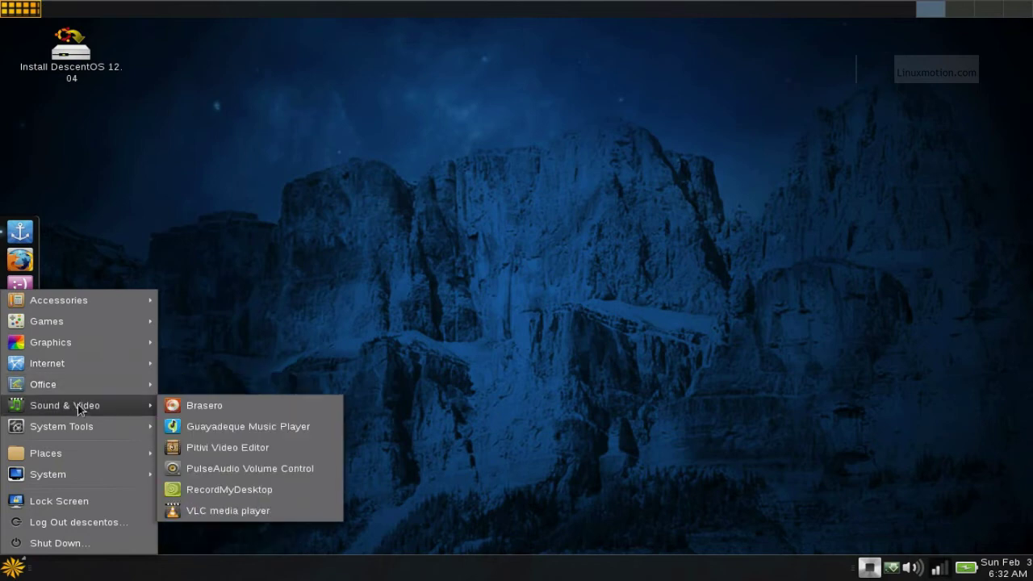
{"action": "left_click", "coordinate": [223, 449]}
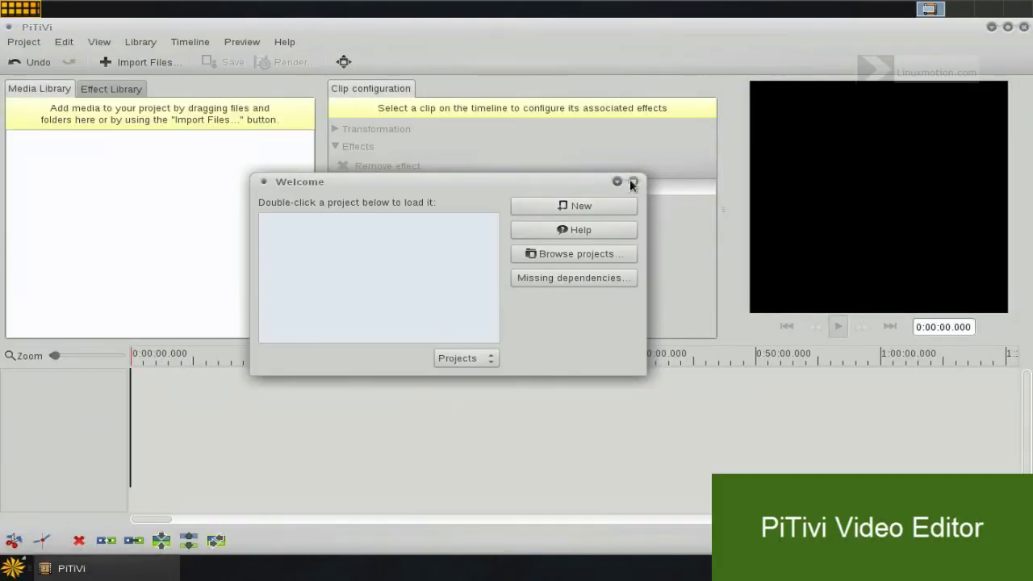
{"action": "left_click", "coordinate": [632, 182]}
Browse the video effects in PiTiVi's Effect Library down to the end of the list, and close PiTiVi
{"action": "left_click", "coordinate": [105, 89]}
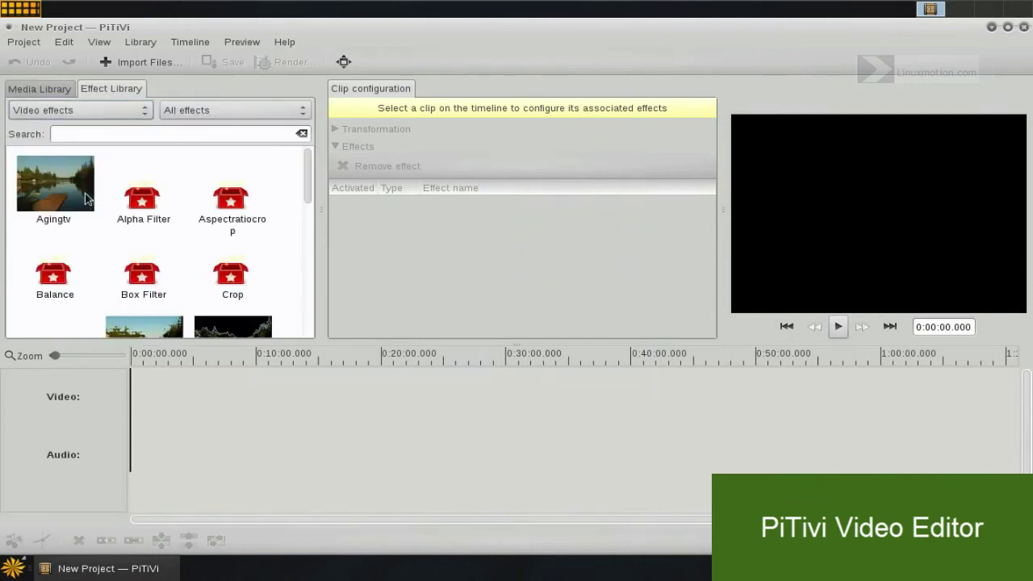
{"action": "left_click_drag", "start_coordinate": [309, 175], "coordinate": [308, 302]}
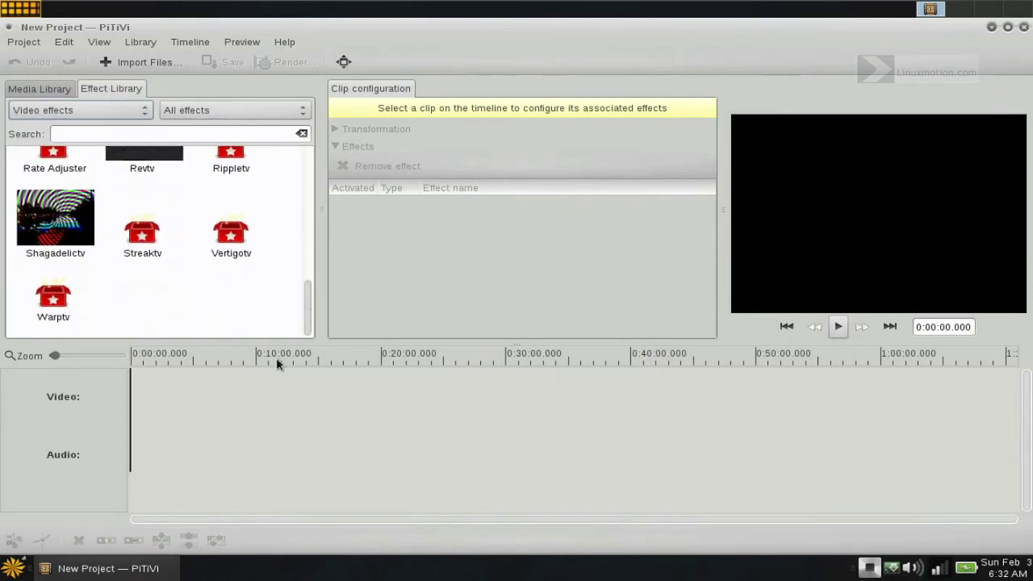
{"action": "left_click", "coordinate": [1023, 30]}
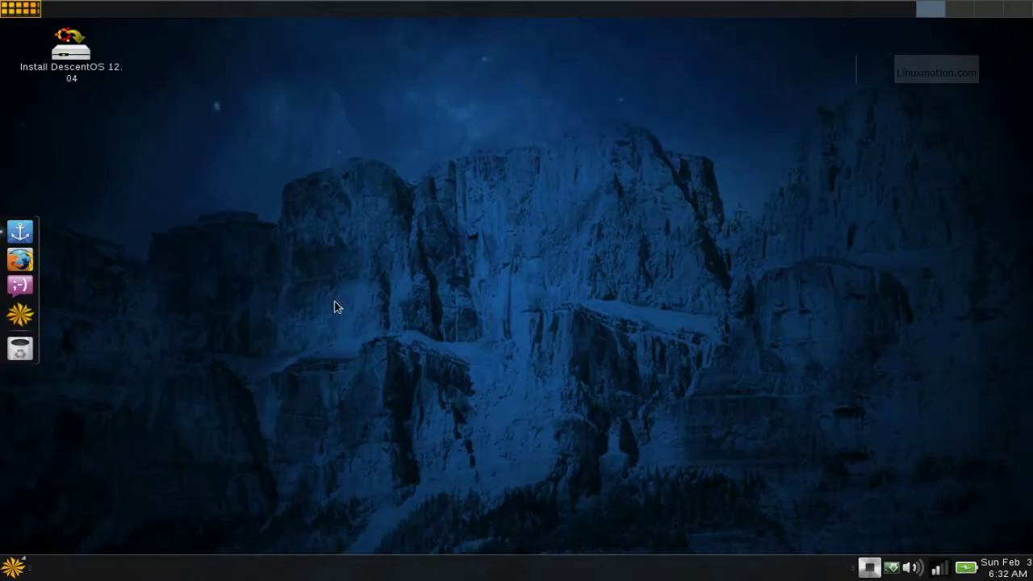
Launch BleachBit from the System Tools applications and look over its list of cleaning options
{"action": "left_click", "coordinate": [4, 575]}
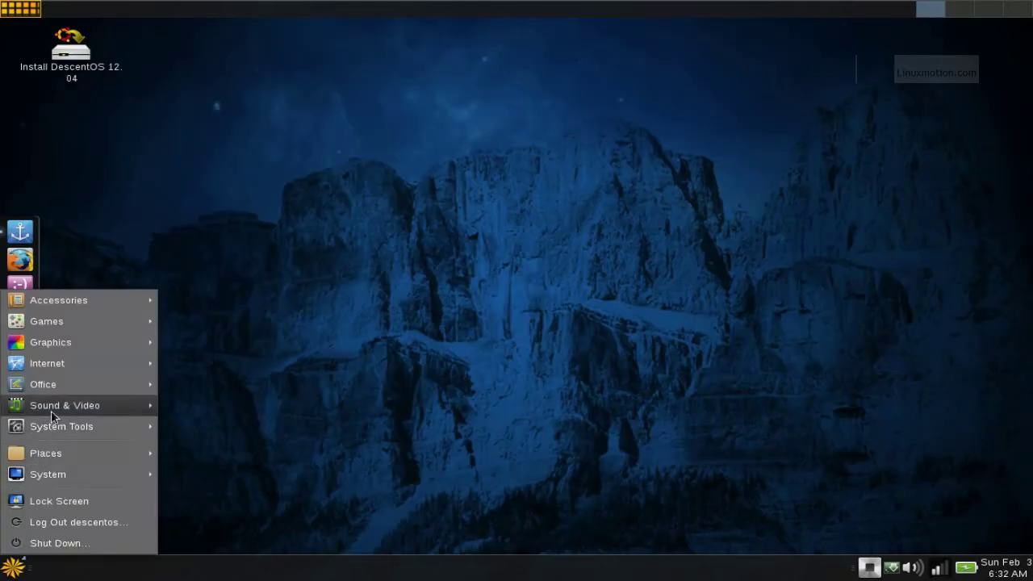
{"action": "mouse_move", "coordinate": [52, 434]}
{"action": "left_click", "coordinate": [272, 424]}
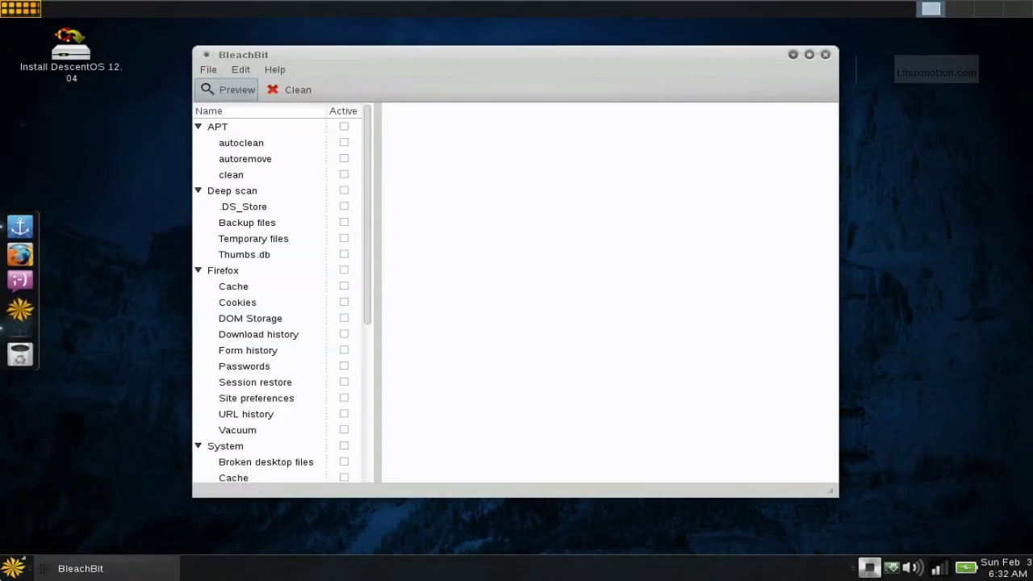
{"action": "left_click_drag", "start_coordinate": [371, 214], "coordinate": [212, 109]}
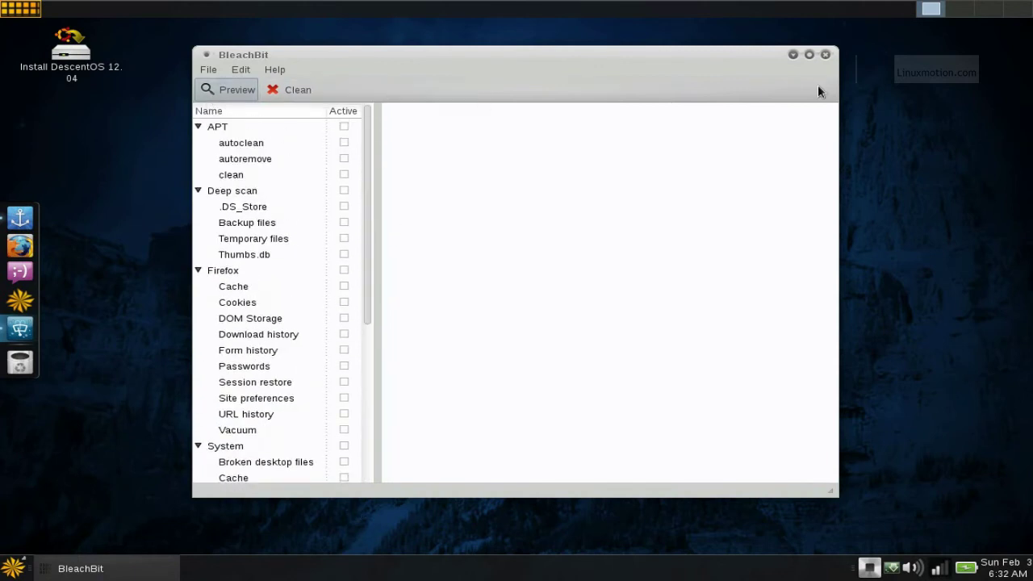
View BleachBit's About dialog, highlighting the program description, and close BleachBit
{"action": "left_click", "coordinate": [274, 69]}
{"action": "left_click", "coordinate": [289, 125]}
{"action": "left_click_drag", "start_coordinate": [427, 301], "coordinate": [554, 297]}
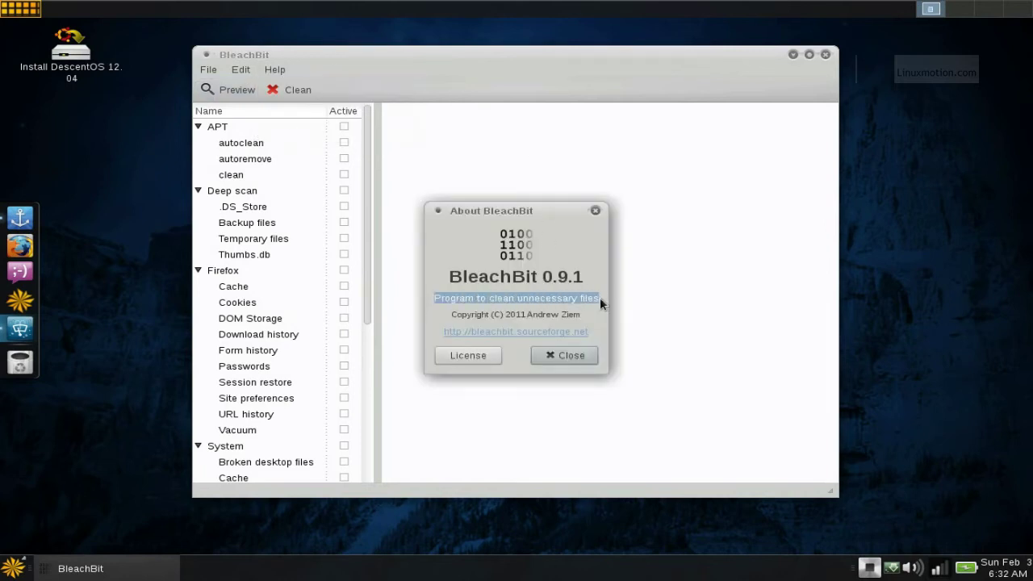
{"action": "key", "text": "Escape"}
{"action": "left_click", "coordinate": [824, 54]}
Launch the System Monitor from the System Tools applications and look through its list of running processes
{"action": "left_click", "coordinate": [13, 568]}
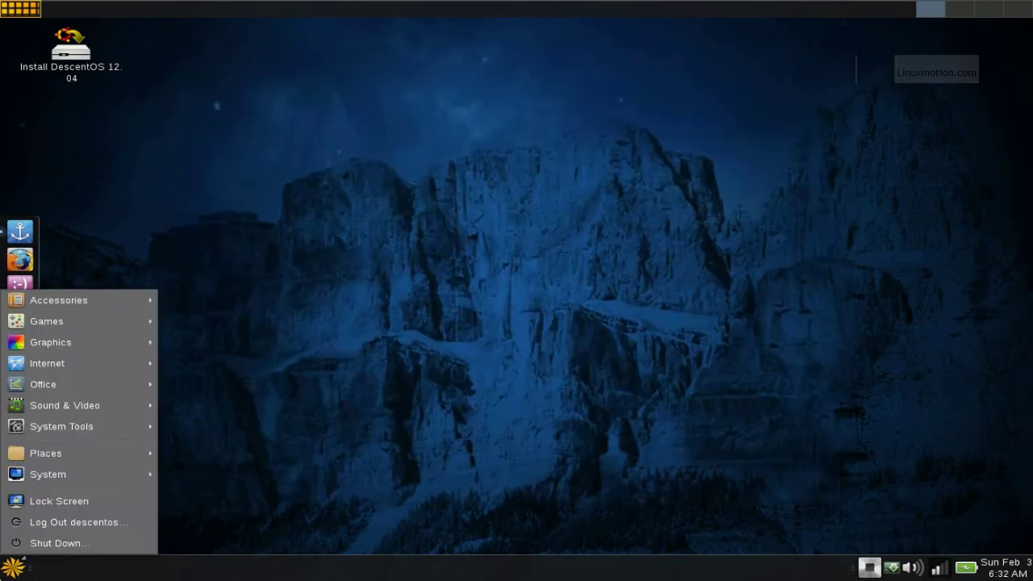
{"action": "mouse_move", "coordinate": [81, 426]}
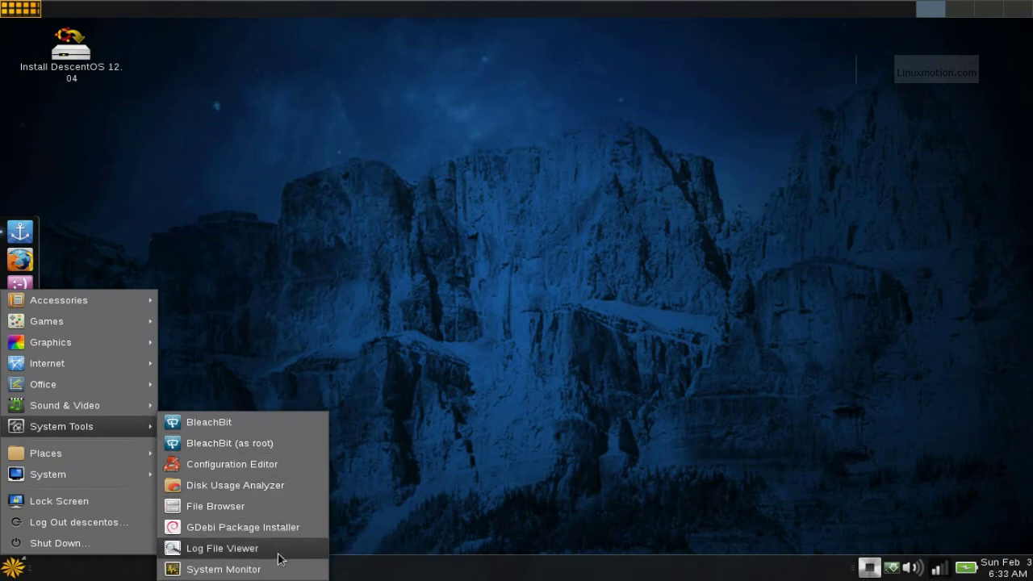
{"action": "left_click", "coordinate": [260, 574]}
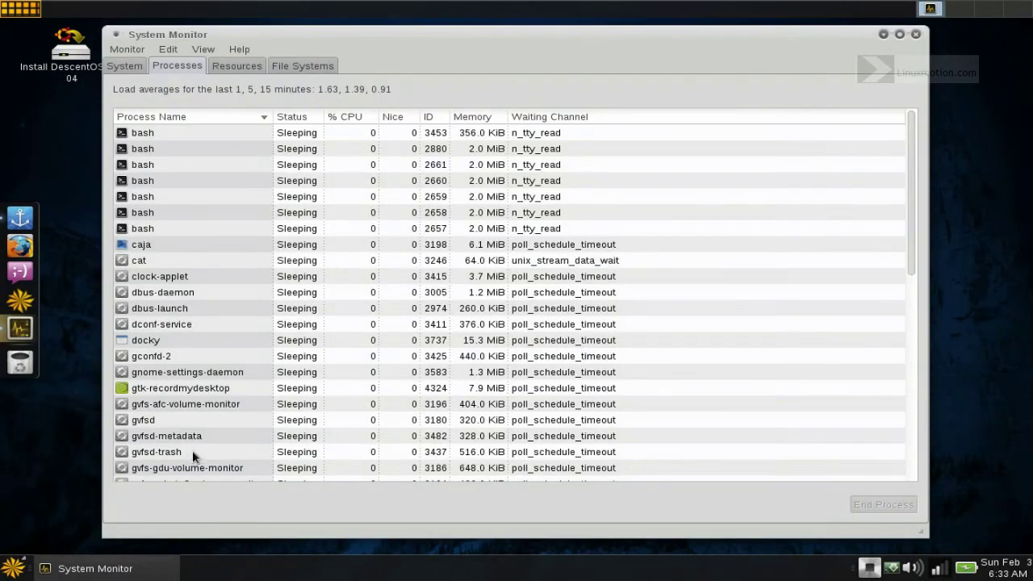
{"action": "scroll", "coordinate": [396, 307], "scroll_direction": "down", "scroll_amount": 10}
{"action": "scroll", "coordinate": [396, 306], "scroll_direction": "up", "scroll_amount": 10}
Review the System Monitor's system information and its CPU, memory and network resource graphs, and close it
{"action": "left_click", "coordinate": [124, 66]}
{"action": "left_click", "coordinate": [237, 66]}
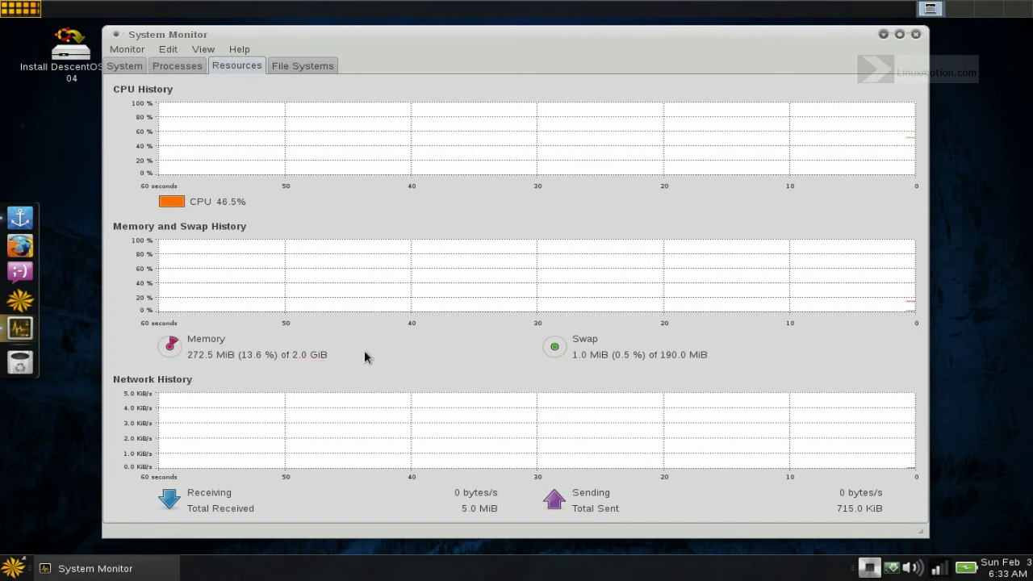
{"action": "left_click", "coordinate": [627, 392]}
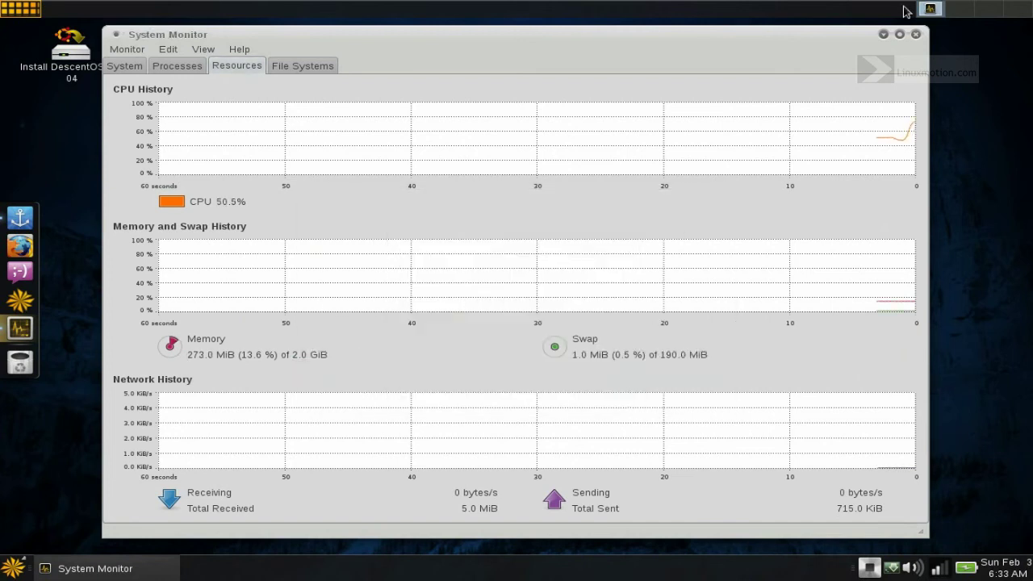
{"action": "left_click", "coordinate": [916, 34]}
Change the desktop background to the multicoloured vertical-stripes wallpaper and close the Appearance Preferences
{"action": "right_click", "coordinate": [424, 152]}
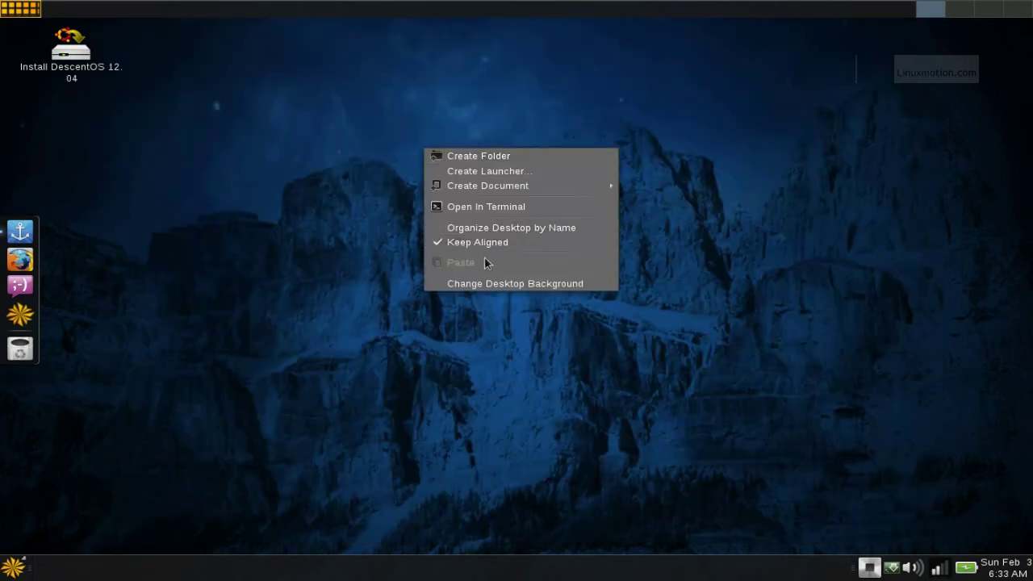
{"action": "left_click", "coordinate": [492, 283]}
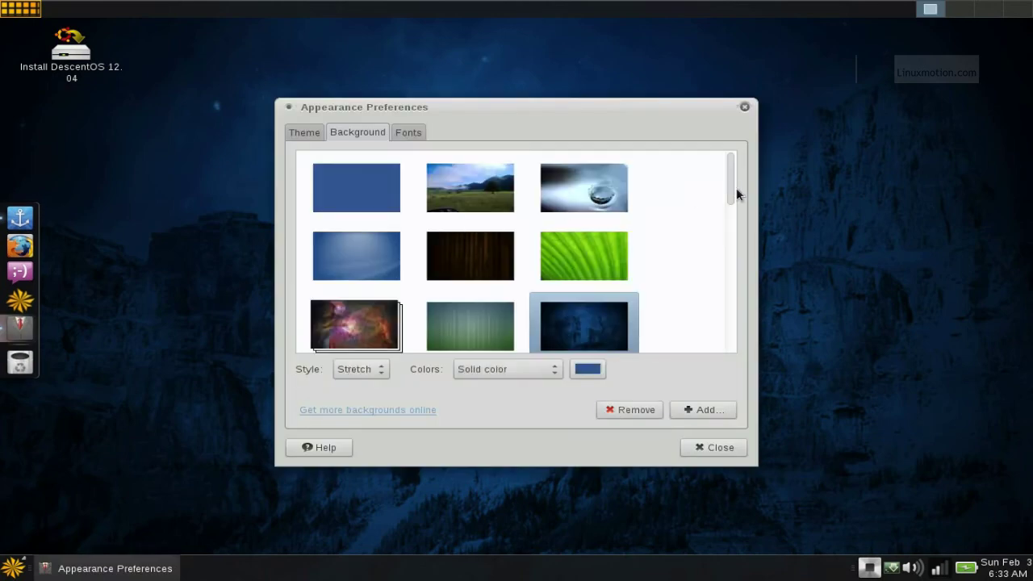
{"action": "left_click_drag", "start_coordinate": [734, 192], "coordinate": [737, 321]}
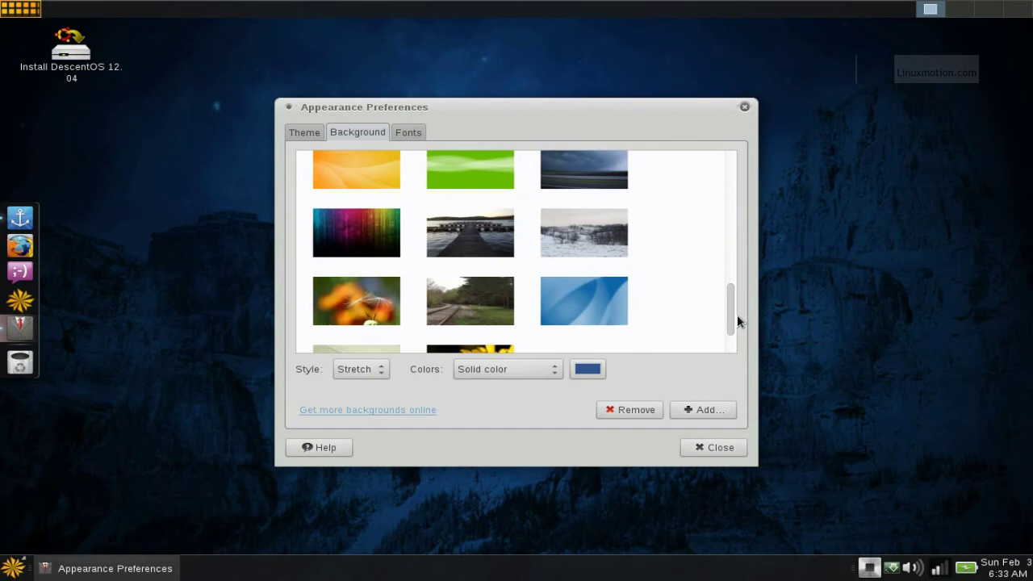
{"action": "left_click", "coordinate": [328, 255]}
{"action": "left_click", "coordinate": [697, 452]}
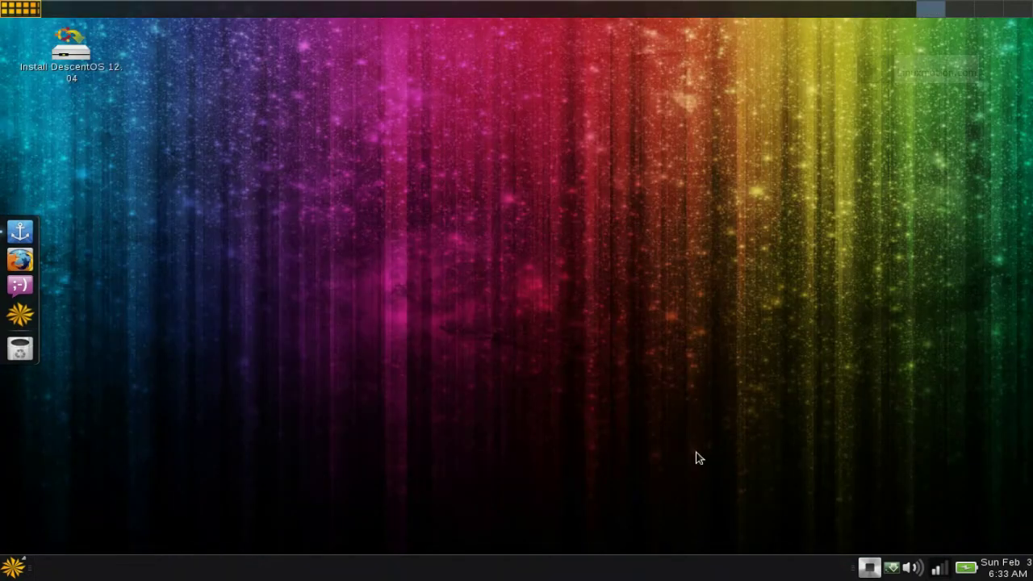
Look over the application grid in the Slingshot launcher and close it
{"action": "left_click", "coordinate": [4, 8]}
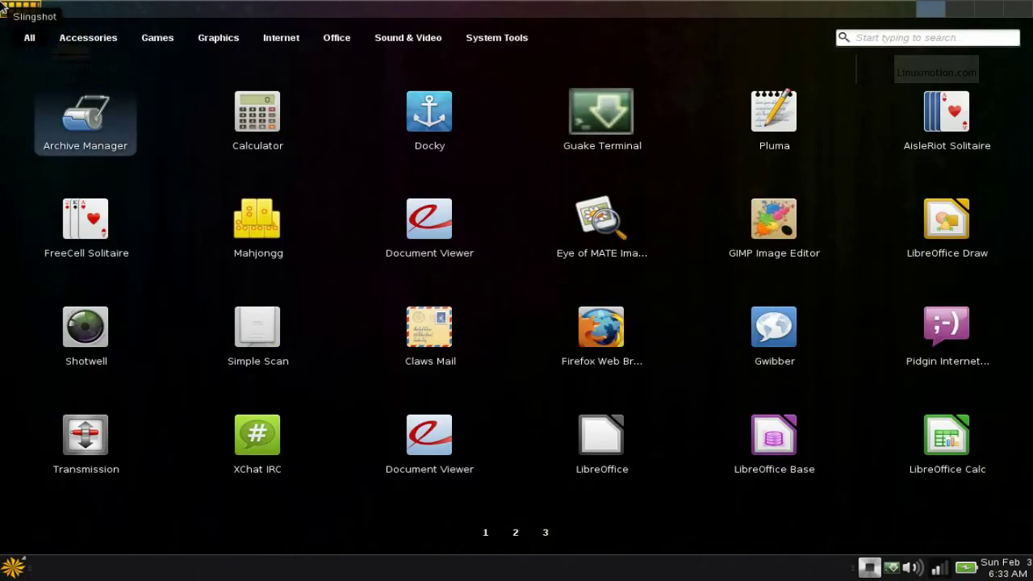
{"action": "left_click", "coordinate": [355, 488]}
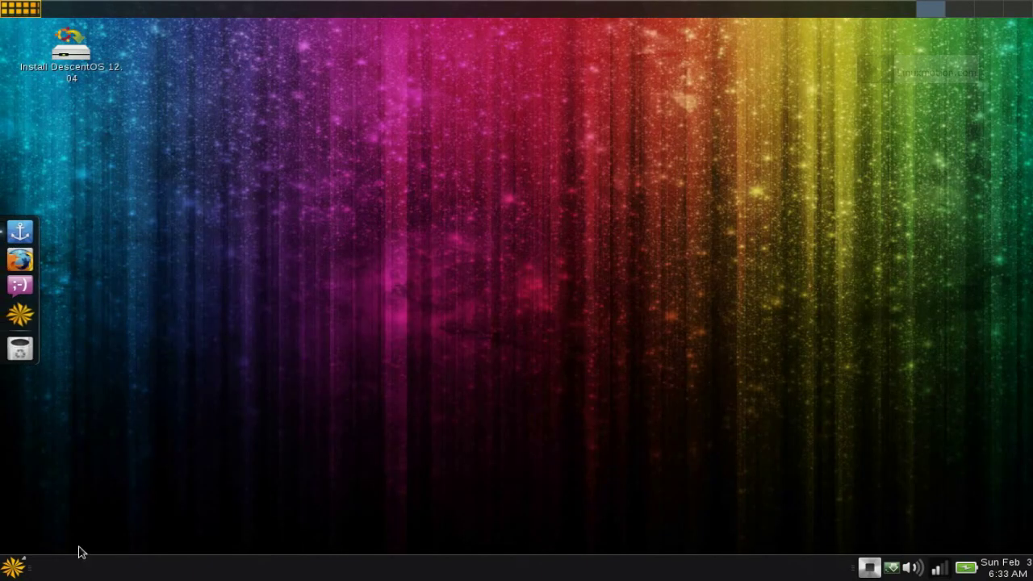
Look through the Places entries and the System preferences and administration tools, and view and close the About MATE information
{"action": "left_click", "coordinate": [4, 570]}
{"action": "mouse_move", "coordinate": [62, 452]}
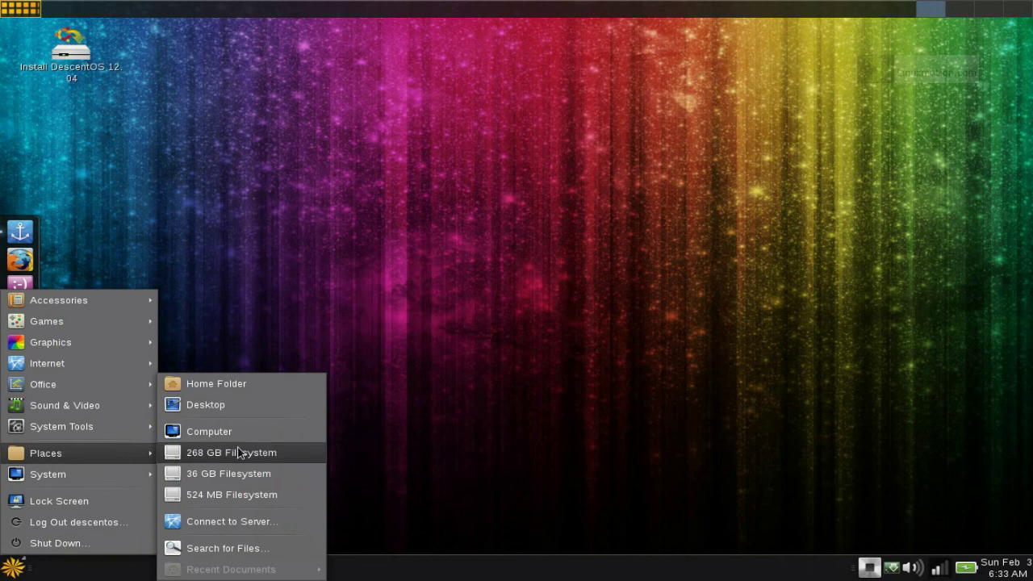
{"action": "mouse_move", "coordinate": [78, 476]}
{"action": "mouse_move", "coordinate": [236, 481]}
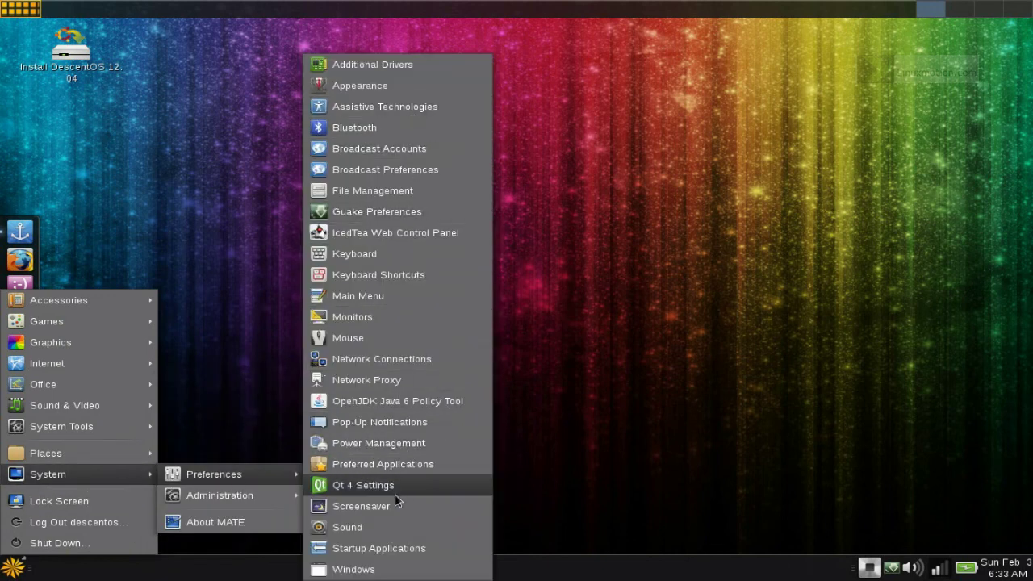
{"action": "mouse_move", "coordinate": [254, 497]}
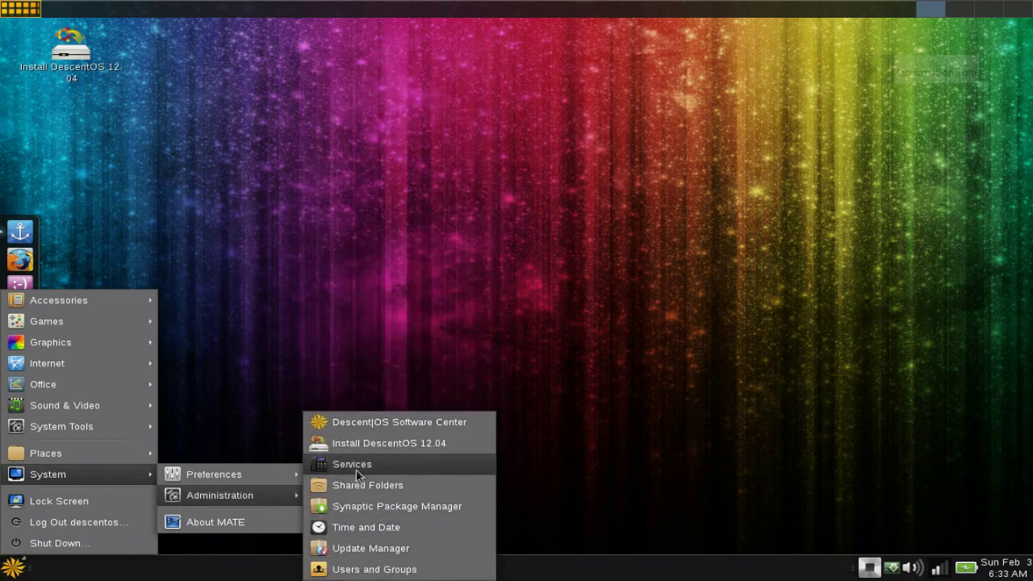
{"action": "left_click", "coordinate": [182, 523]}
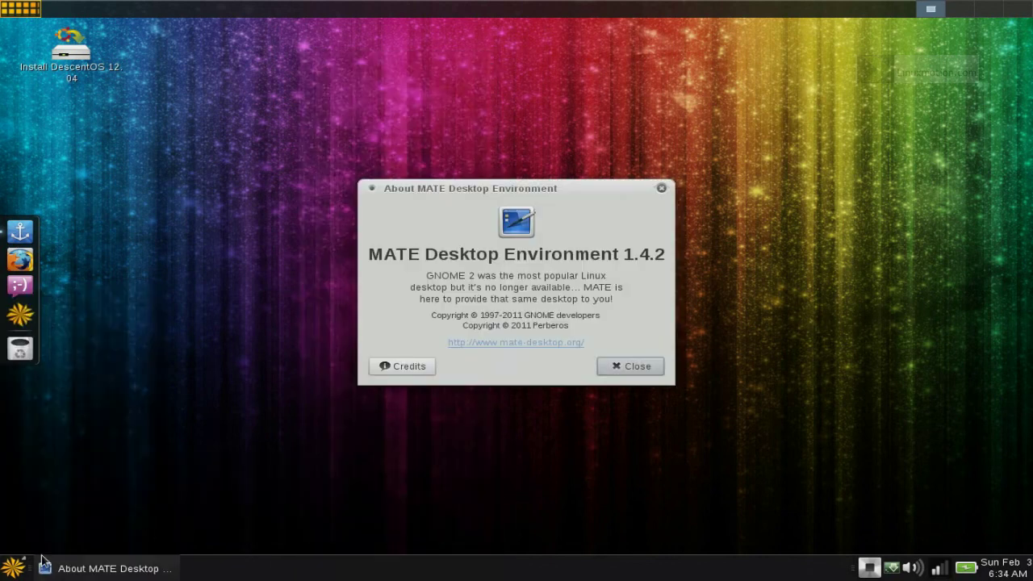
{"action": "left_click", "coordinate": [613, 366]}
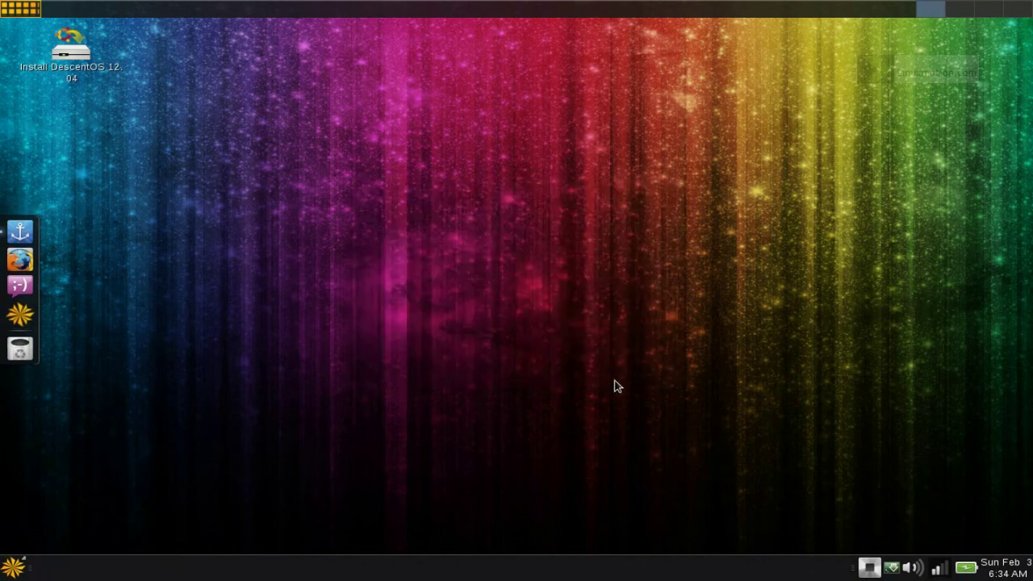